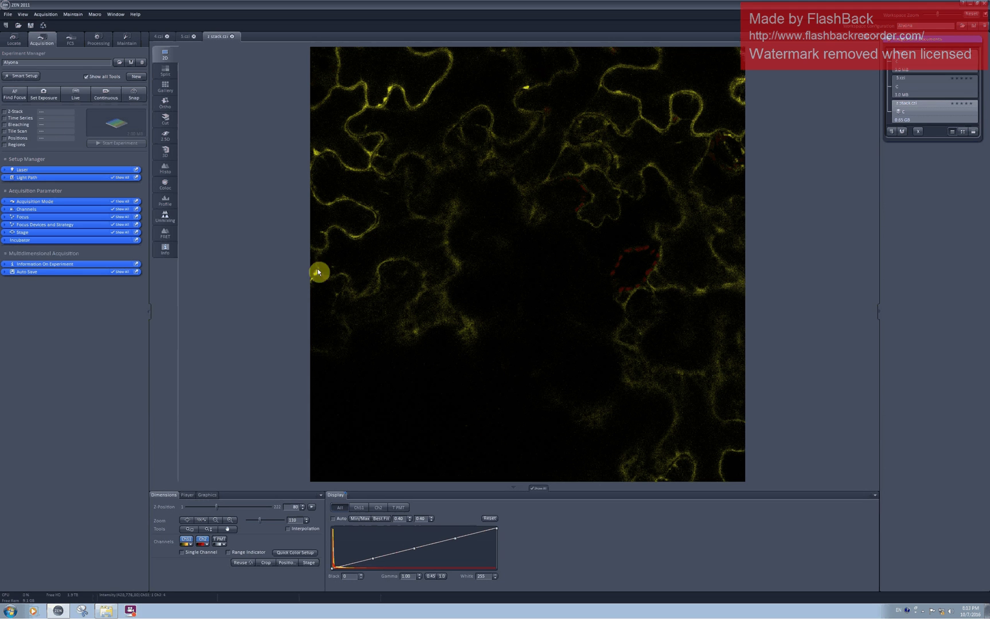
Enable a 26-slice Z-stack from −17.25 to 33.50 and float its settings window
click(12, 113)
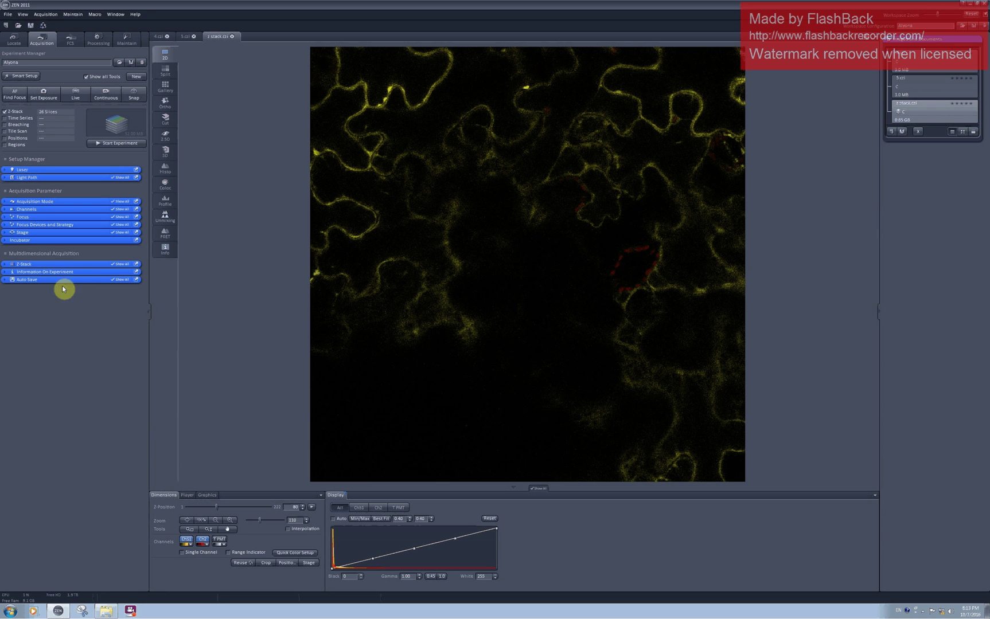
drag(31, 265, 248, 266)
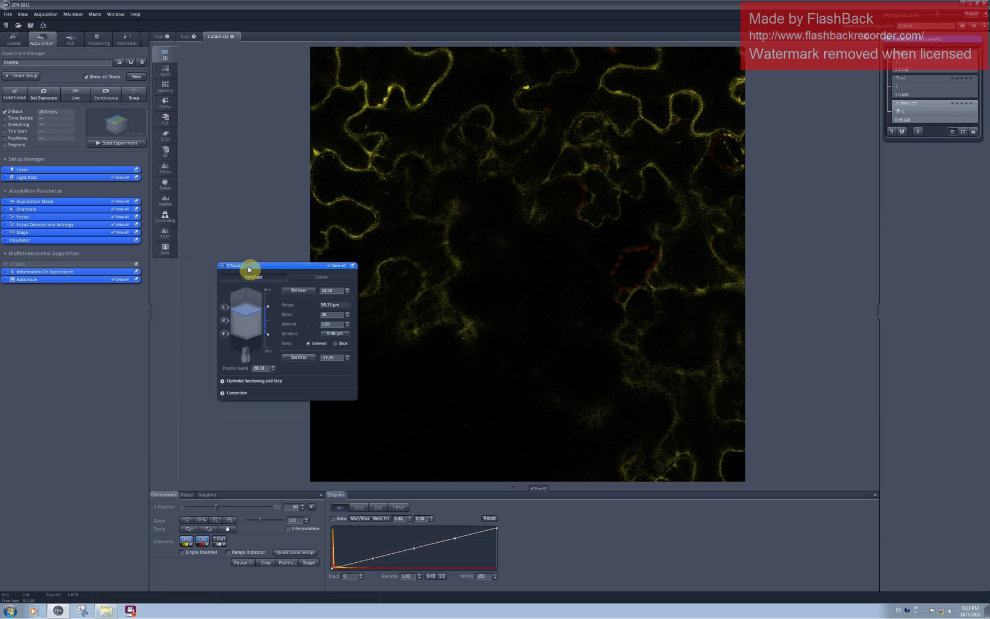
Set the stack's last position to 32.67 (49.92 µm, 8 slices) and reveal sectioning optimization
click(304, 293)
click(223, 381)
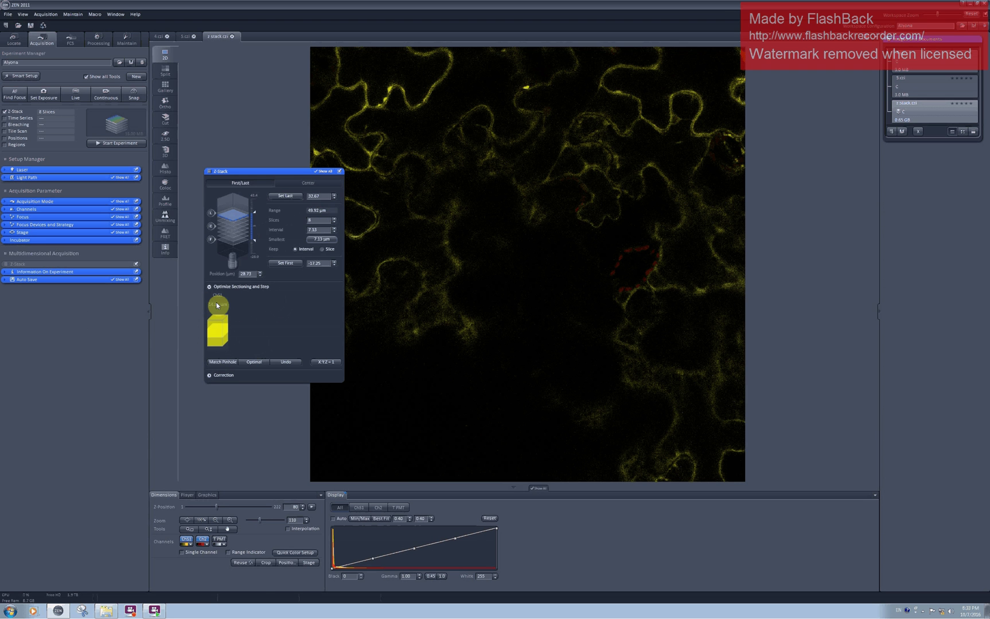
click(4, 210)
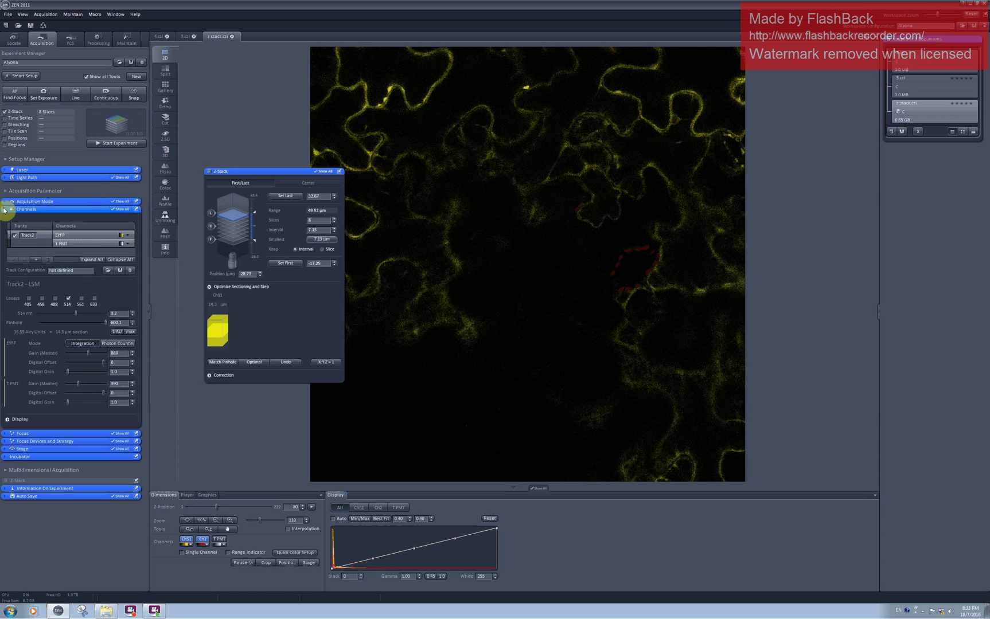
mouse_move(105, 323)
mouse_down()
mouse_move(50, 326)
mouse_move(106, 326)
mouse_up()
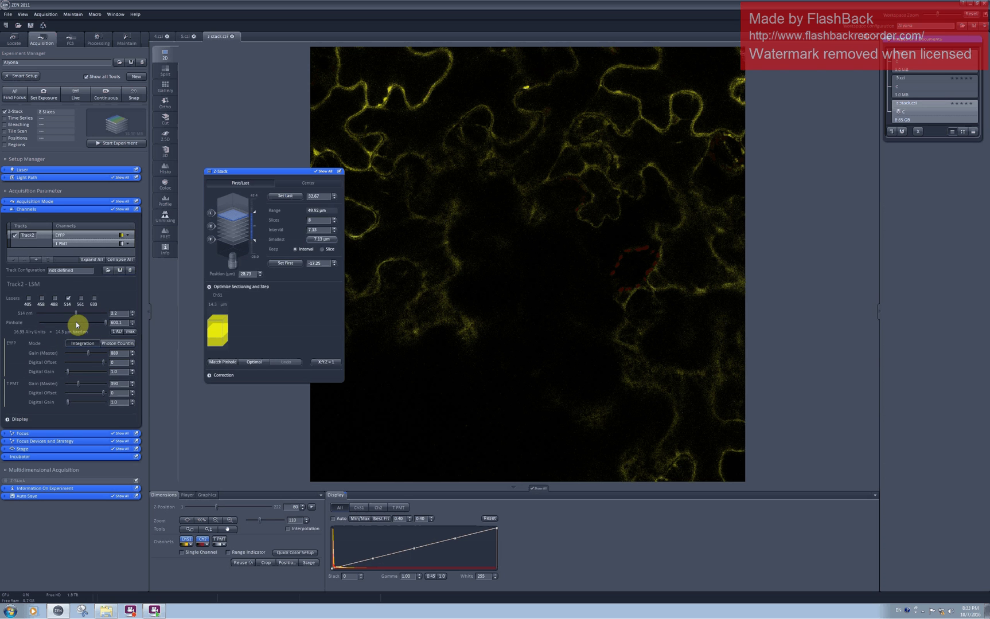
Run a live scan, set the pinhole to 1 Airy unit (36.1), and float the Channels settings
click(77, 98)
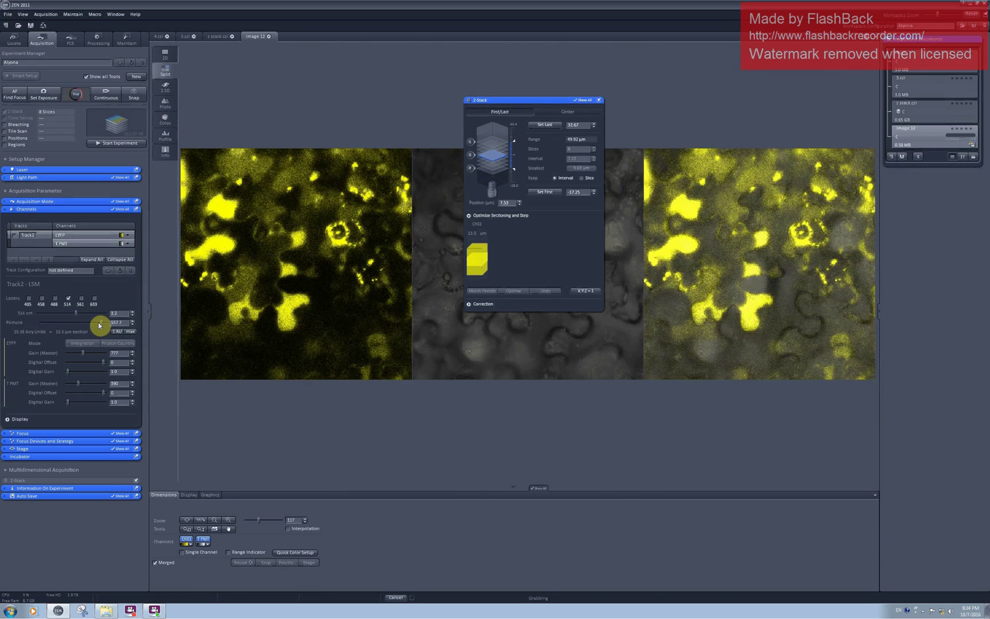
drag(99, 325, 51, 332)
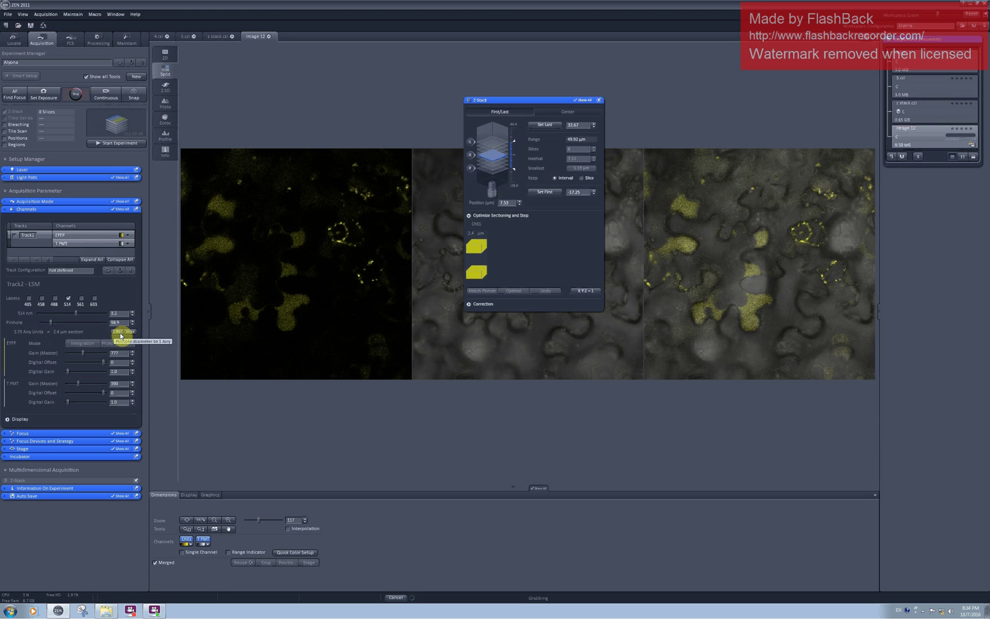
click(119, 333)
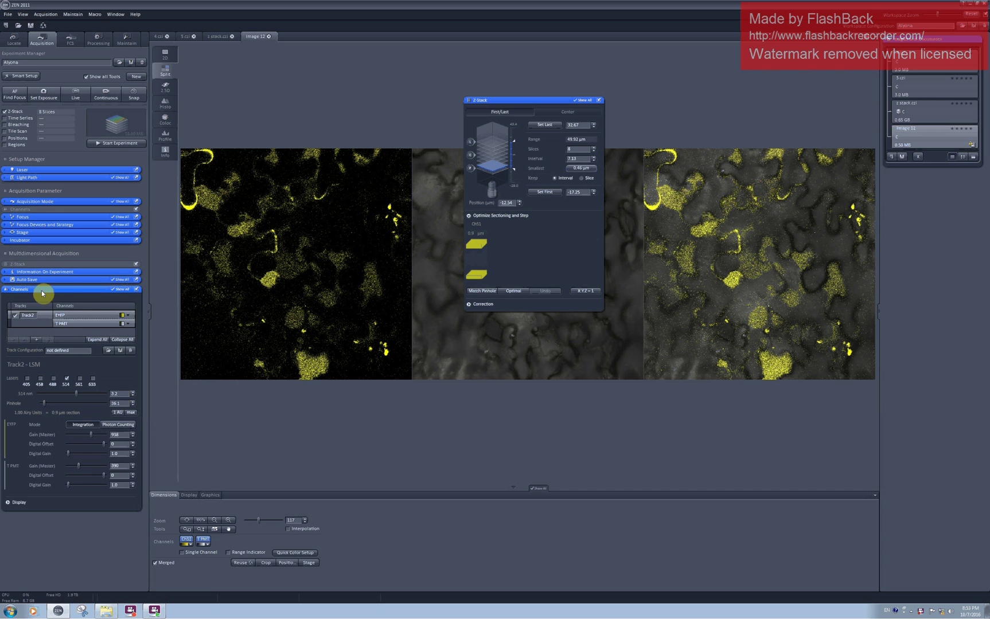
drag(40, 290, 249, 181)
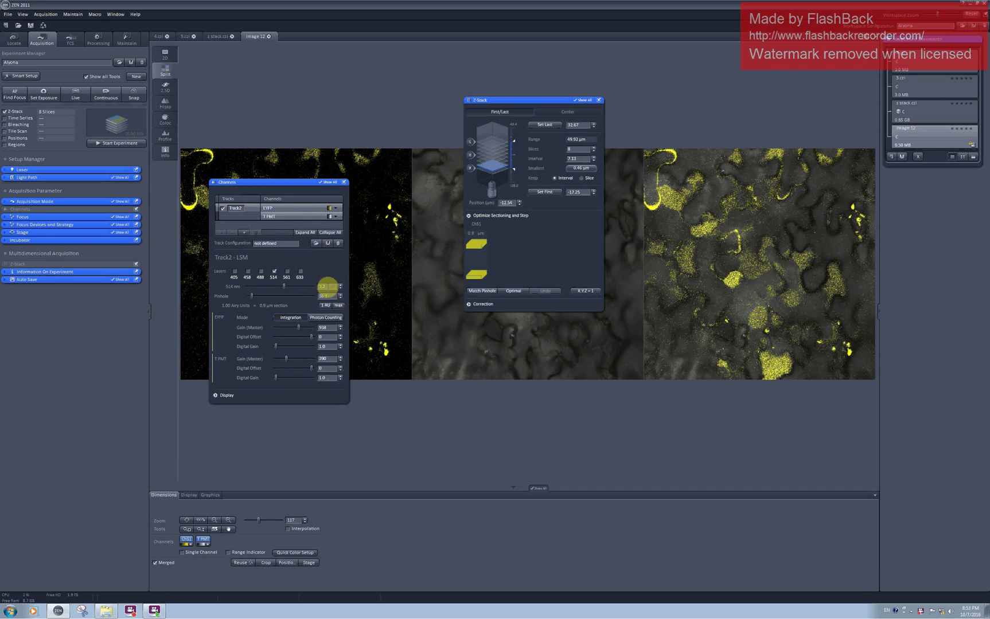
Set the EYFP detection range to 517–606 nm with the pinhole at 34.8, about 1 AU
click(4, 178)
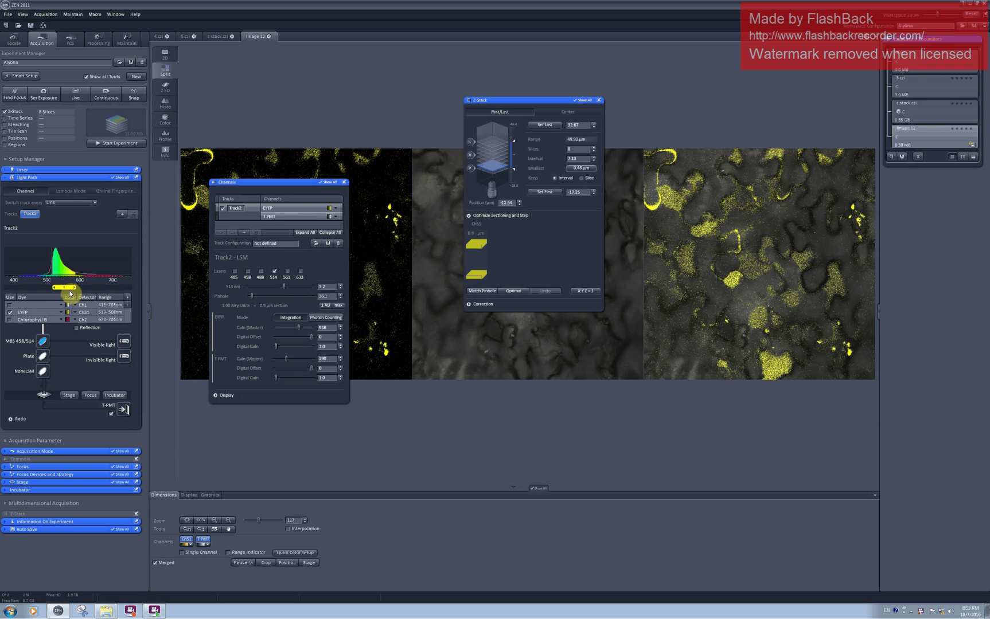
drag(77, 288, 95, 287)
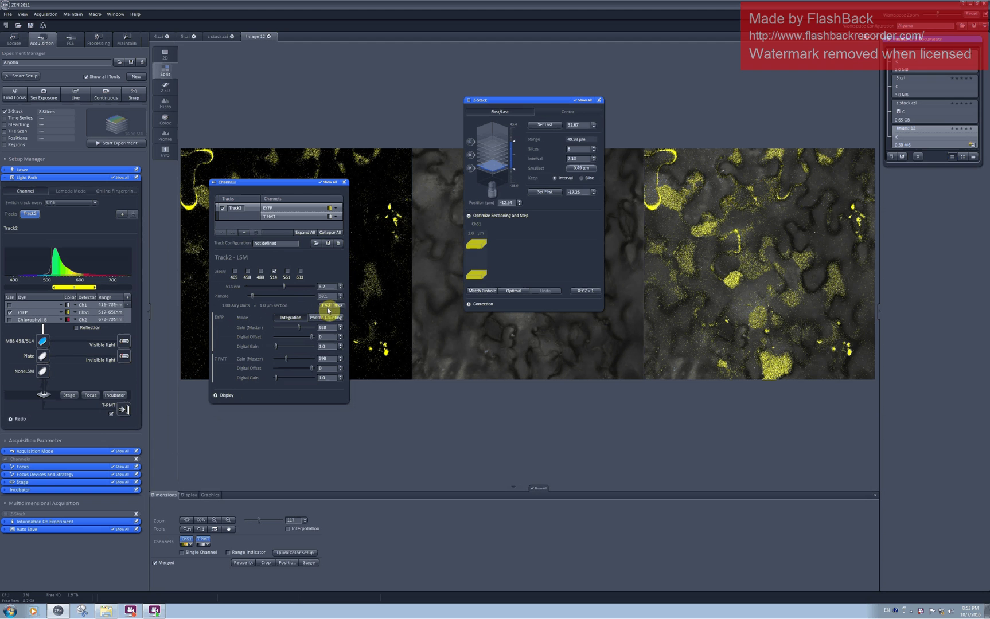
click(325, 294)
click(332, 296)
click(324, 305)
drag(94, 292, 60, 287)
click(324, 305)
drag(60, 288, 82, 289)
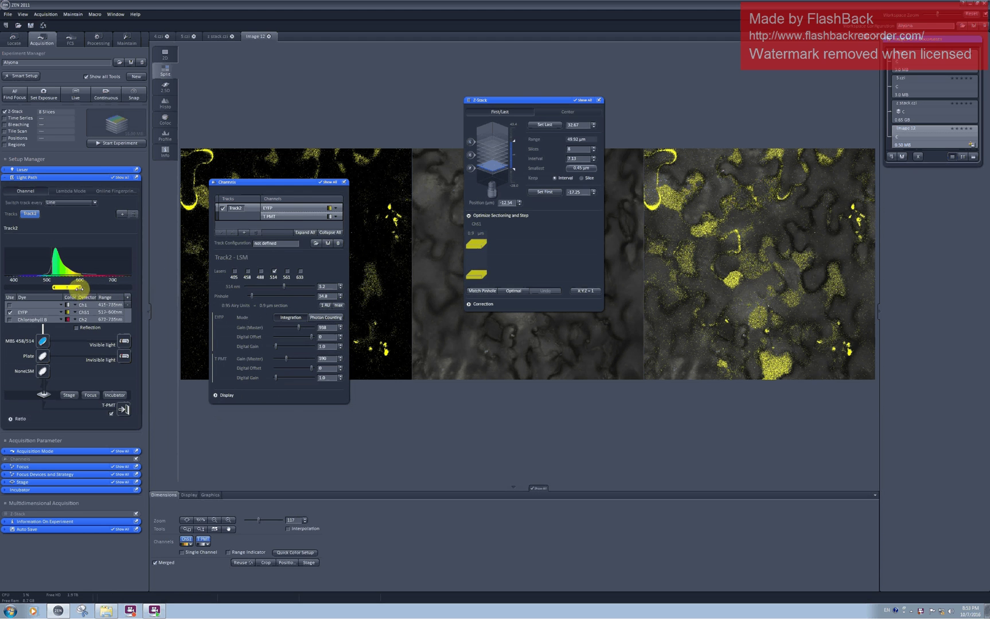
Add Chlorophyll B as a second detection channel in the Light Path settings
click(6, 177)
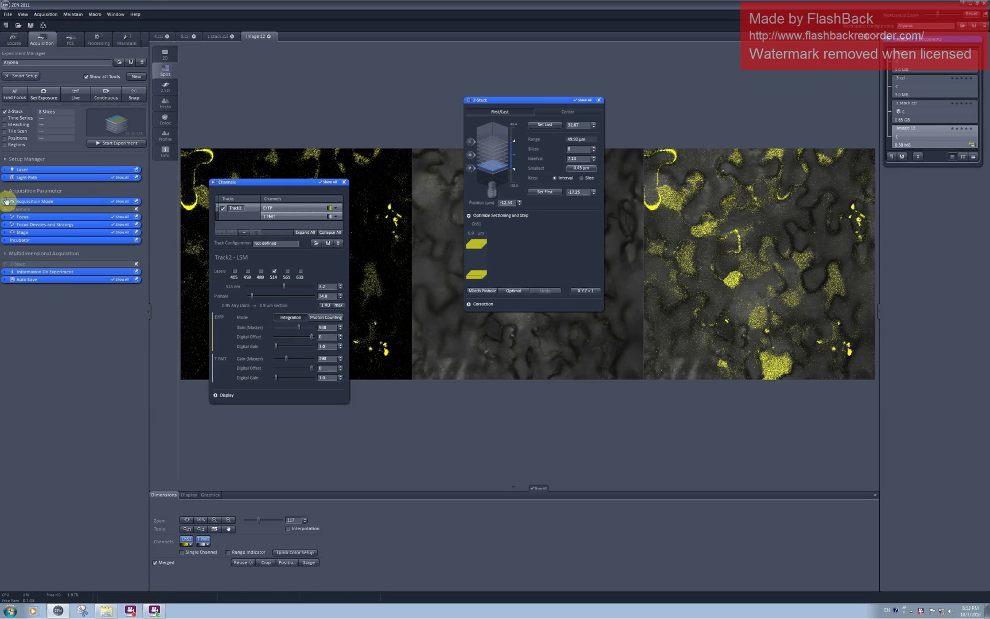
click(5, 202)
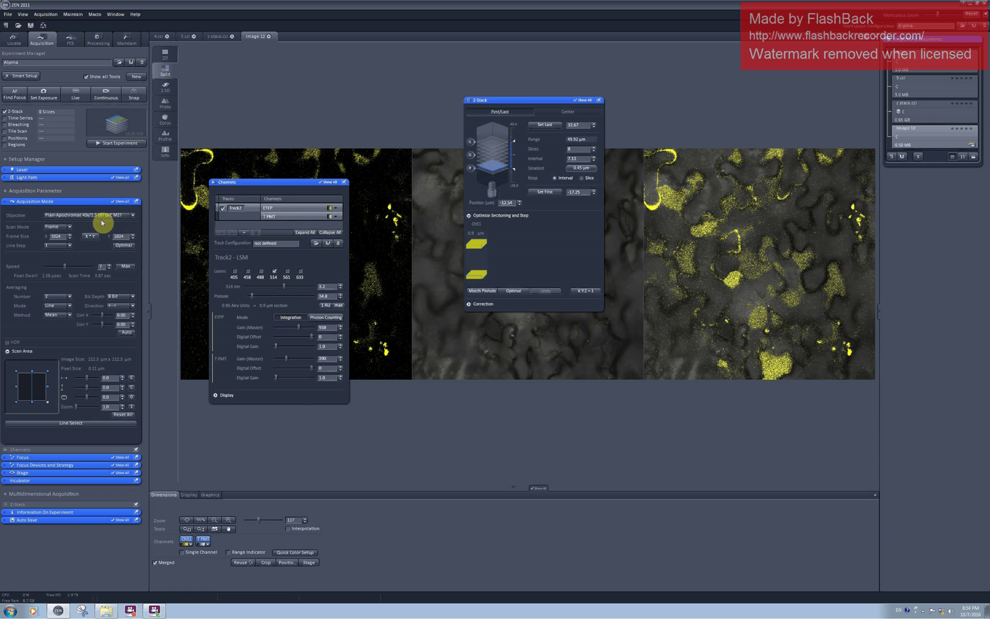
click(5, 201)
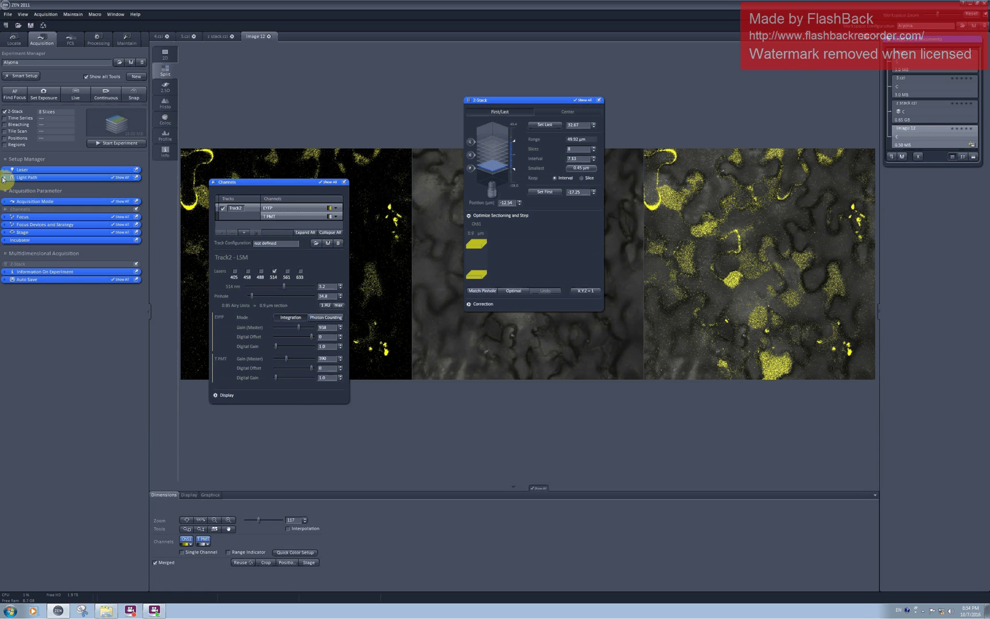
click(5, 178)
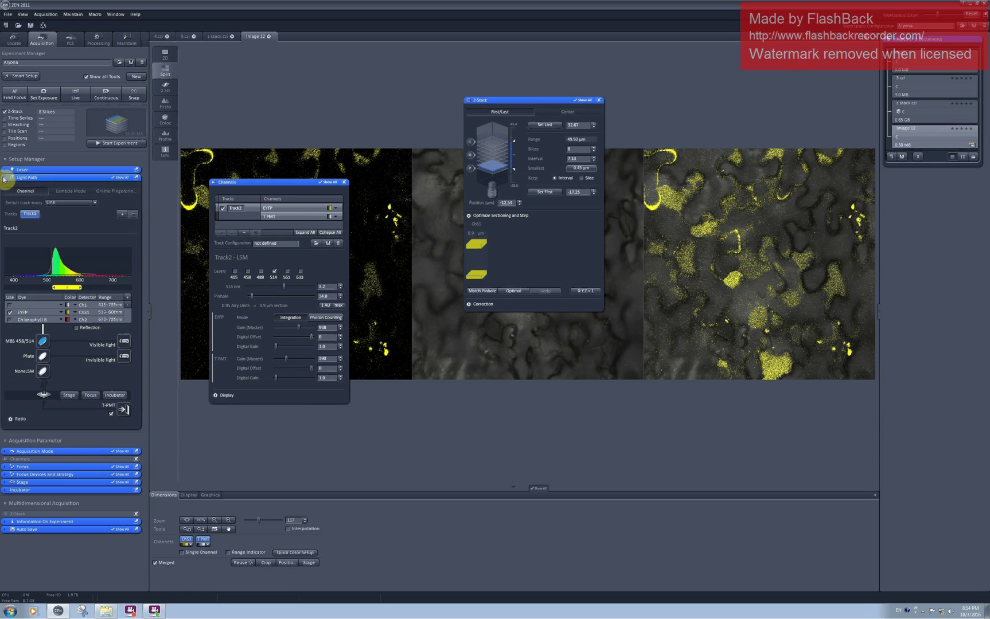
click(10, 320)
click(325, 306)
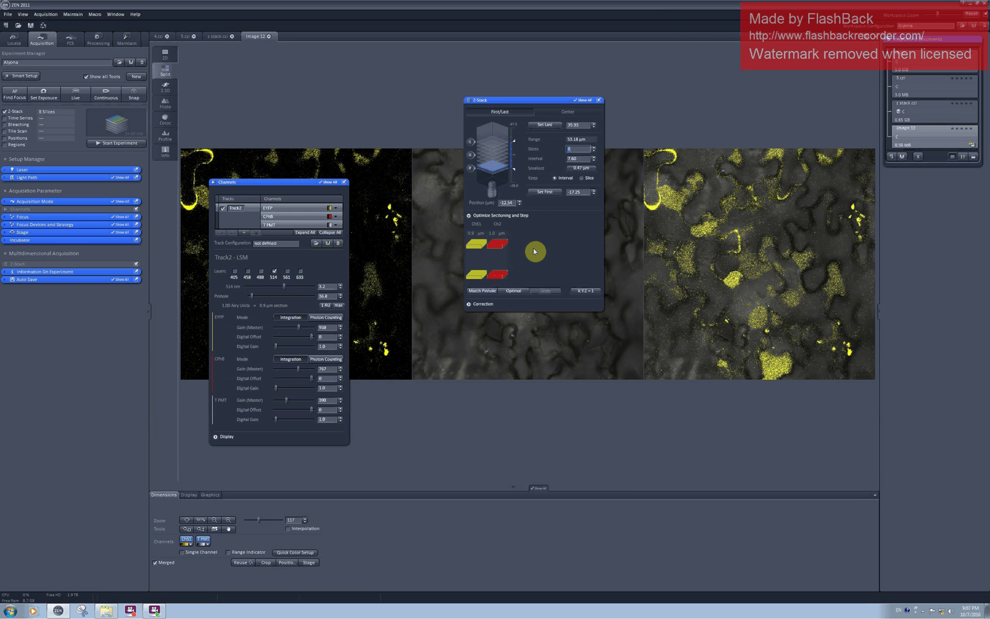
Try Match Pinhole, undo it, then optimize the stack to 114 slices at 0.47 µm
click(481, 291)
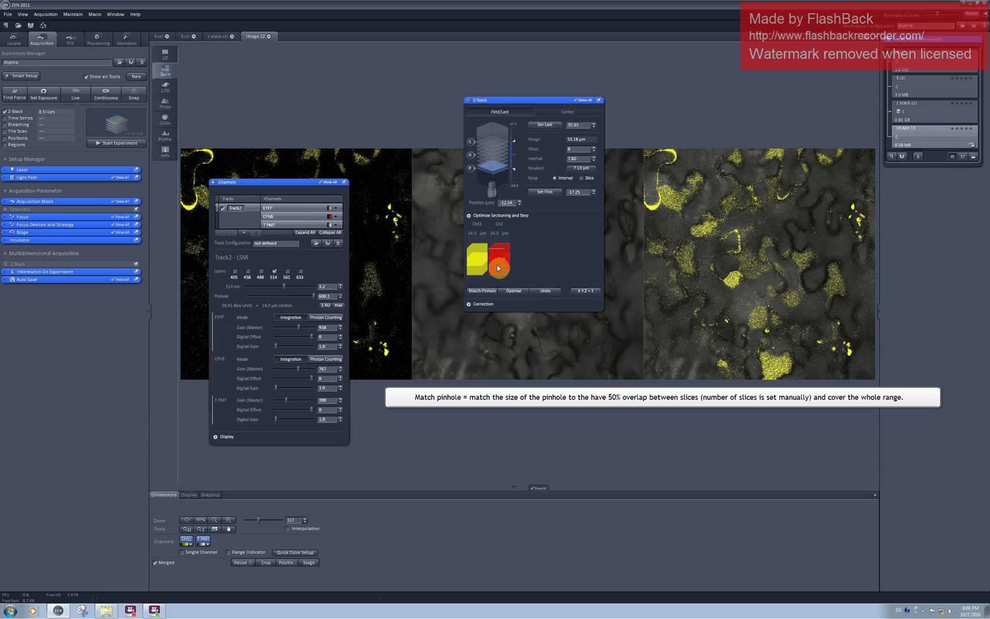
click(513, 290)
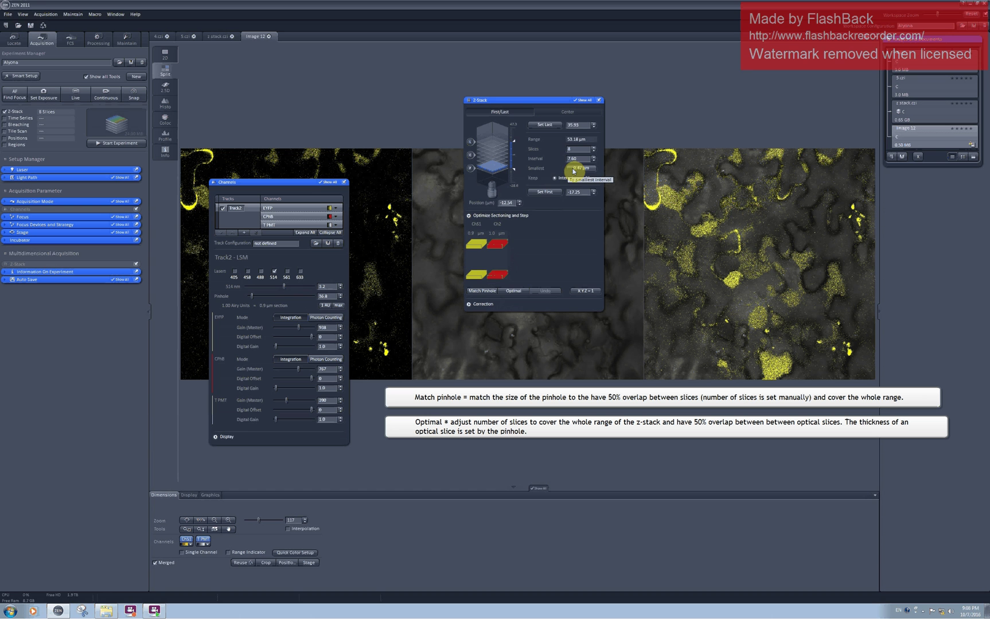
click(515, 292)
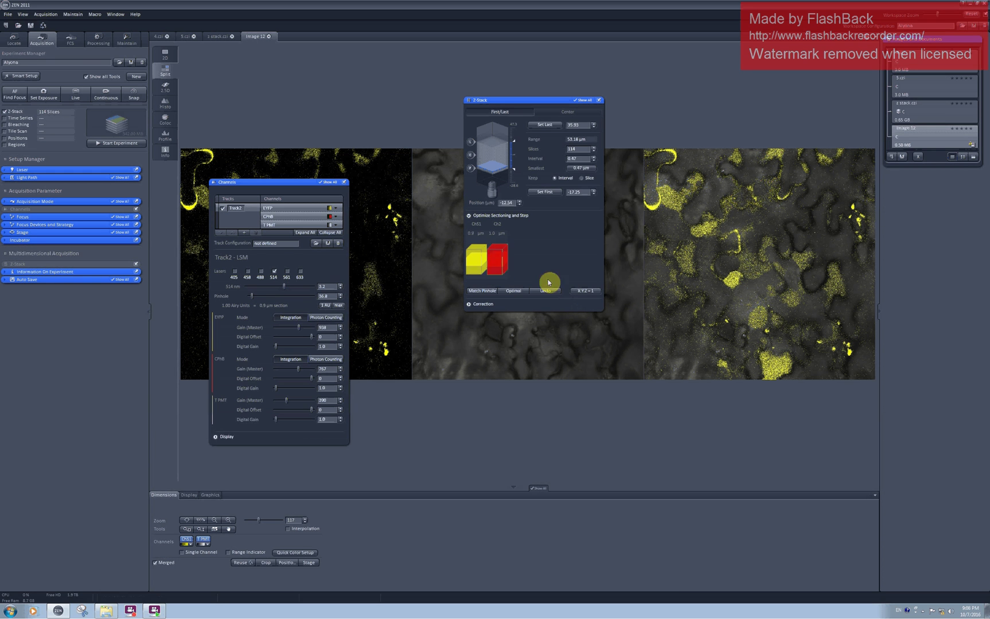
Apply X:Y:Z=1 for a 0.14 µm step and select the Slices field for editing
click(589, 291)
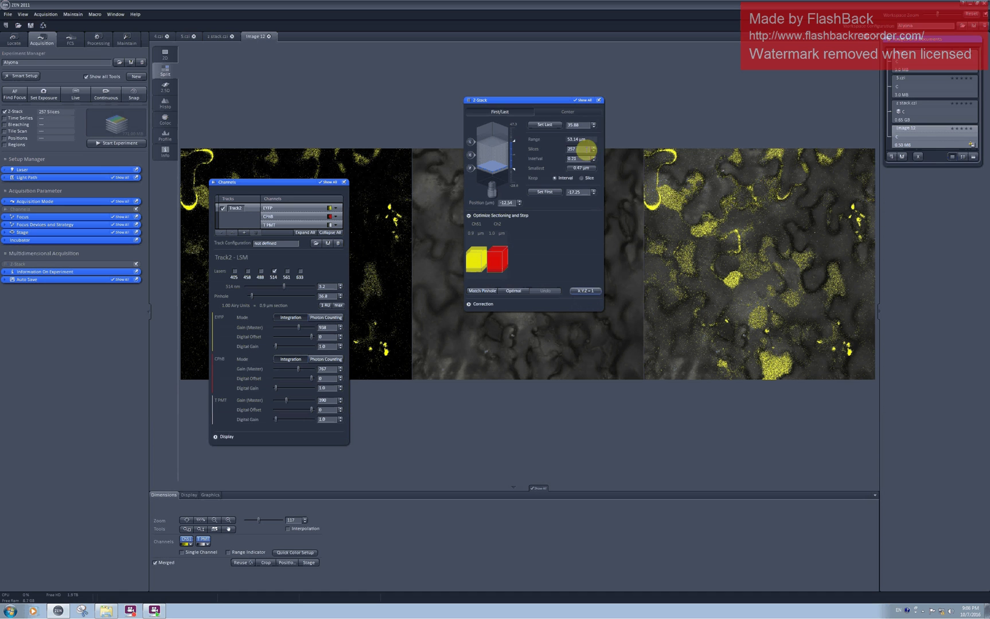
double_click(577, 149)
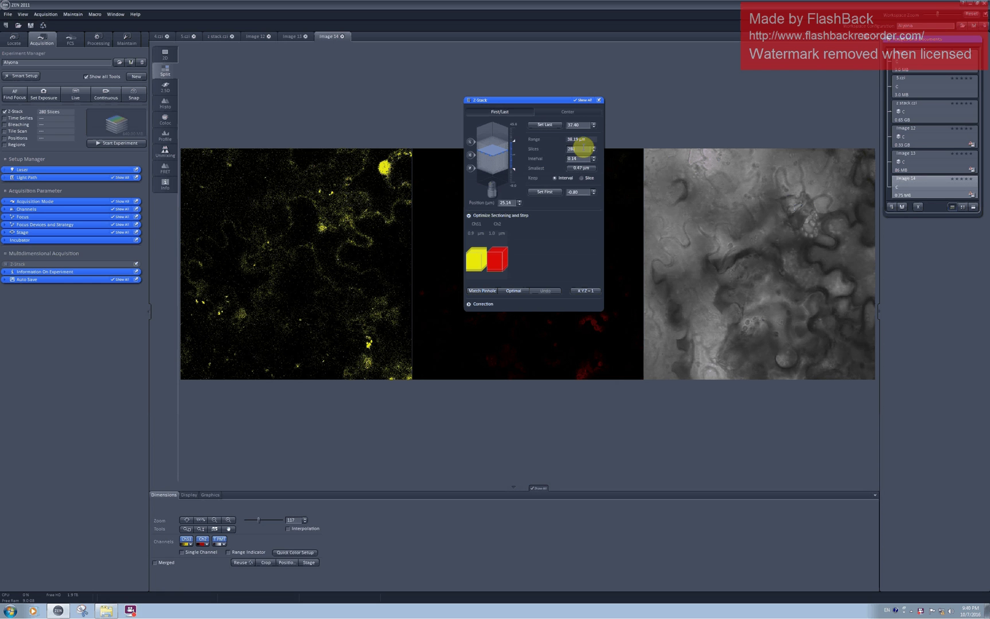
Optimize the new 38.12 µm range to 82 slices at 0.47 µm intervals
click(520, 291)
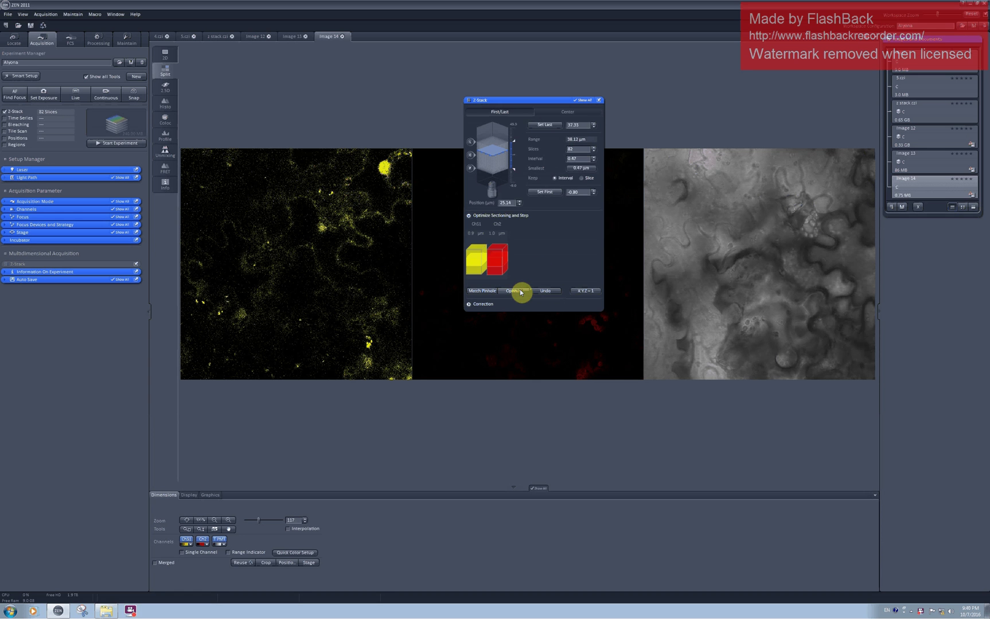
click(3, 204)
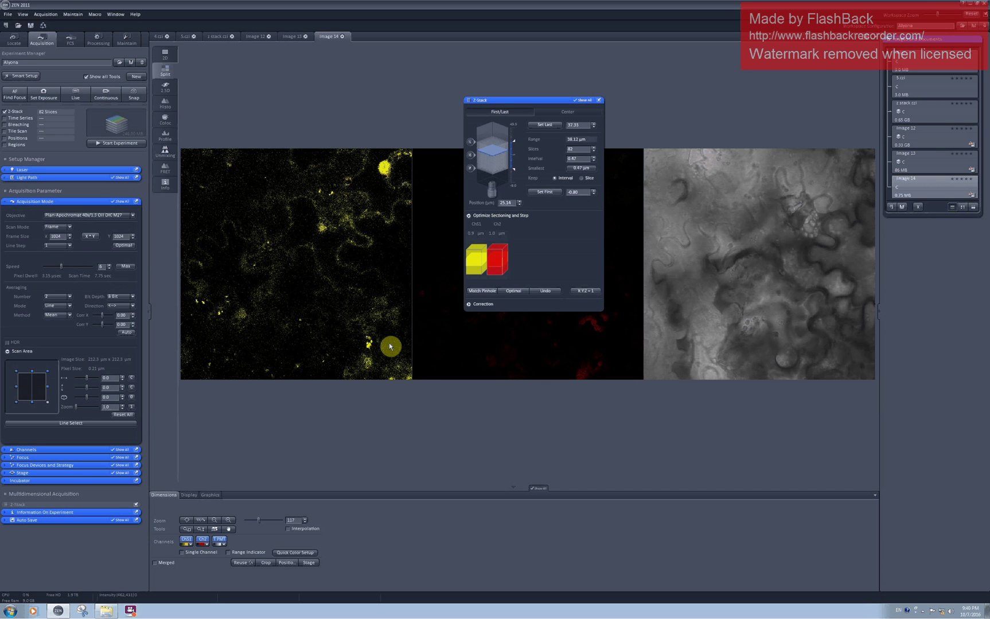
click(10, 203)
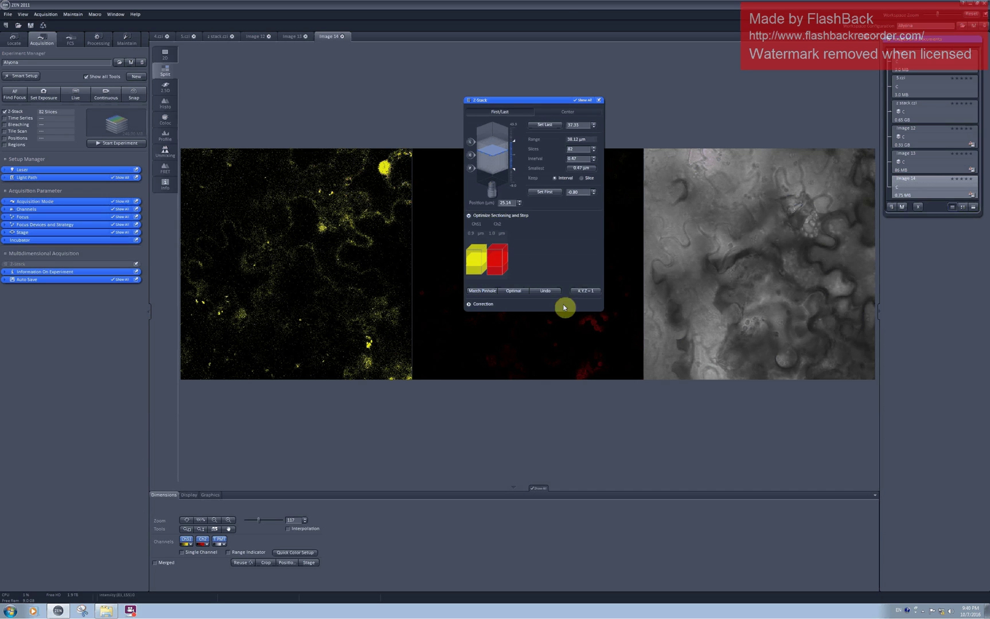
Dock the Z-stack settings and start acquiring the 82-slice stack
click(599, 100)
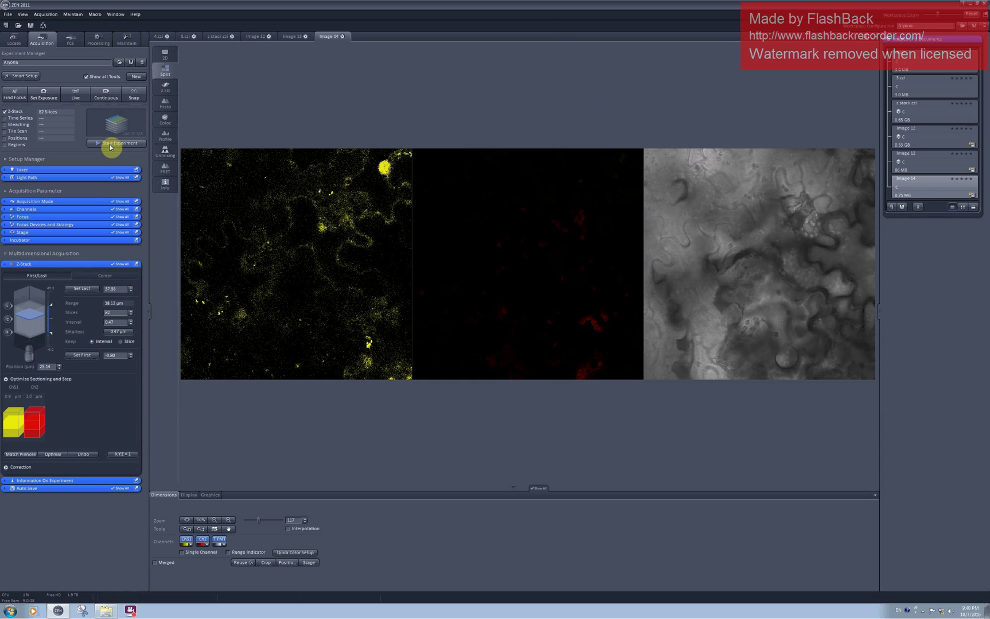
click(111, 145)
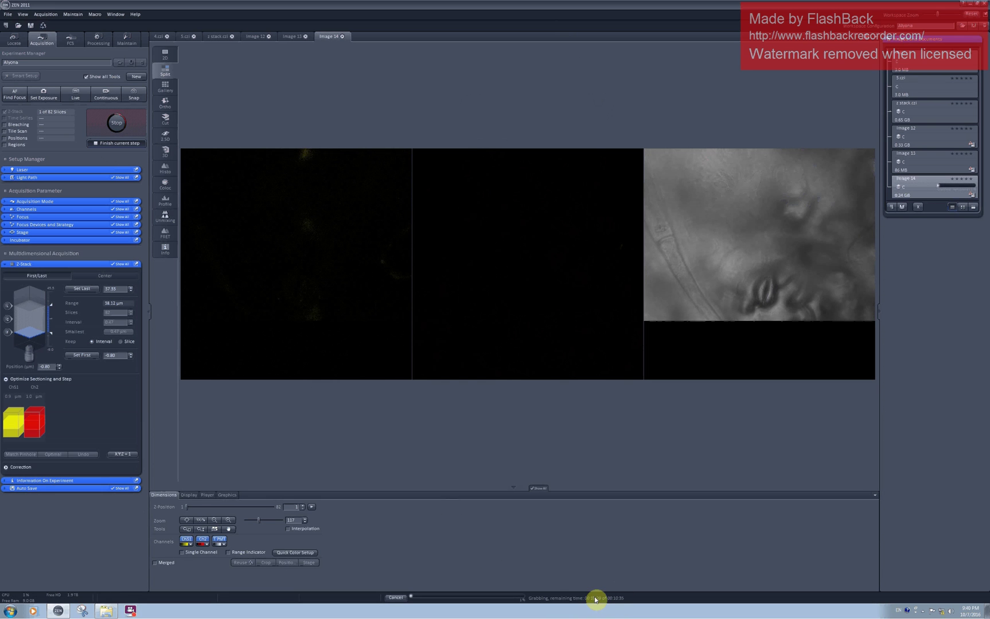
click(4, 266)
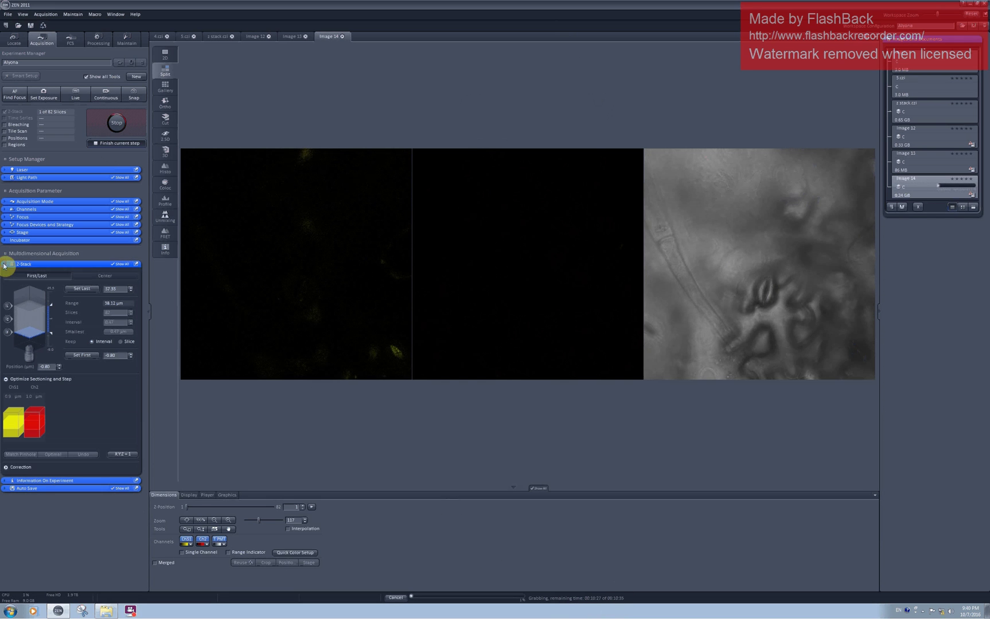
Speed up the scan and set averaging to 1 to shorten acquisition
click(4, 203)
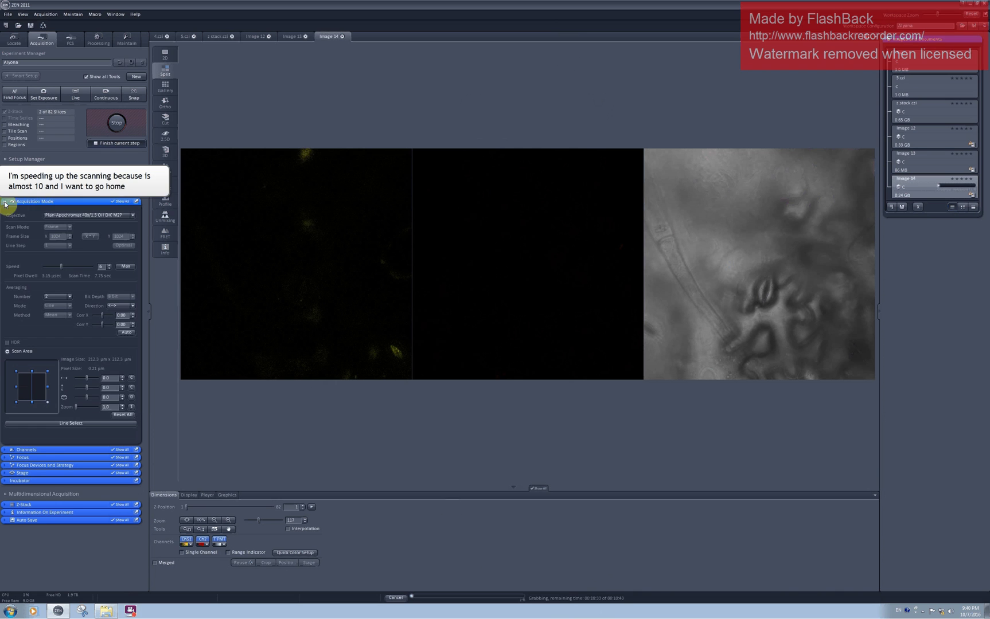
click(111, 267)
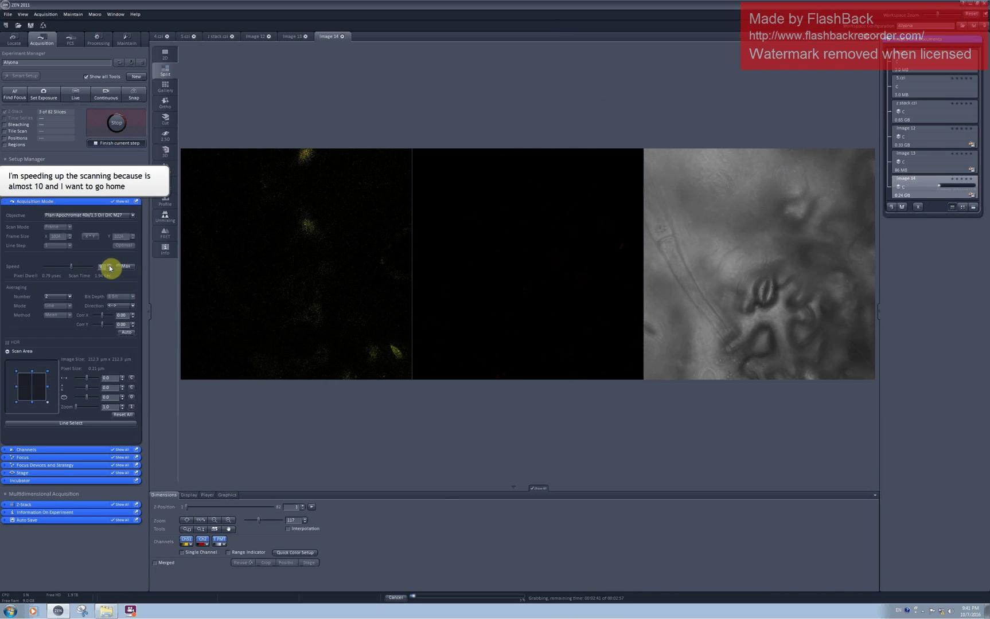
click(60, 297)
click(58, 309)
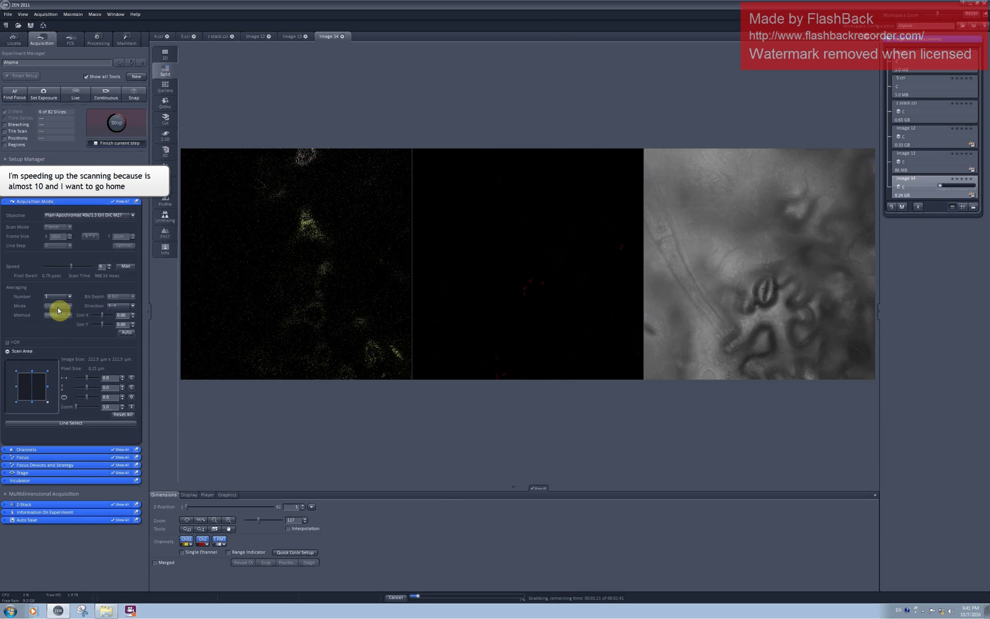
click(7, 202)
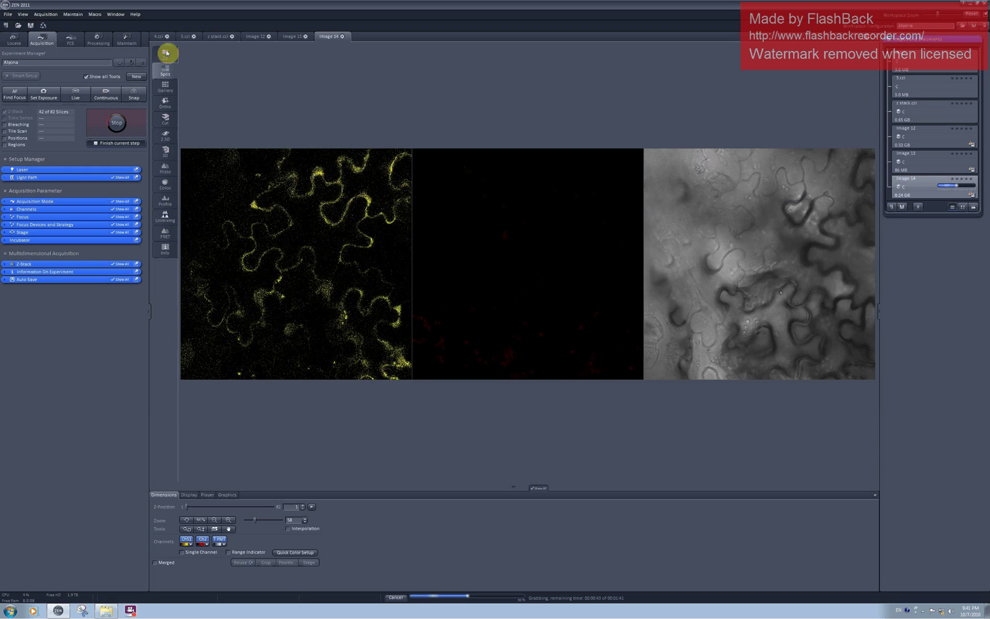
Show the stack as a gallery with the transmitted-light T PMT channel hidden
click(166, 53)
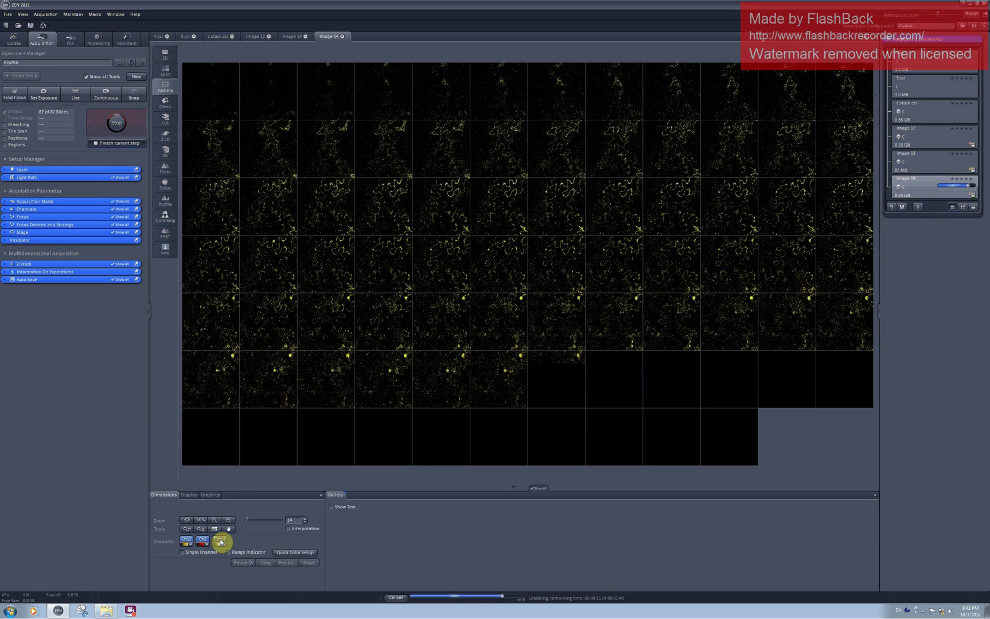
click(219, 539)
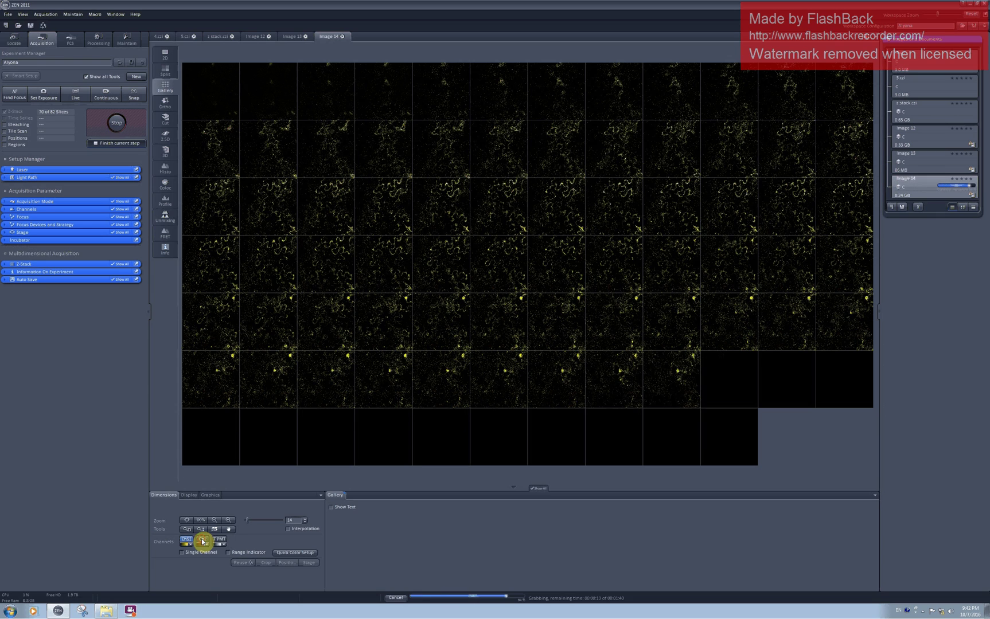
click(219, 539)
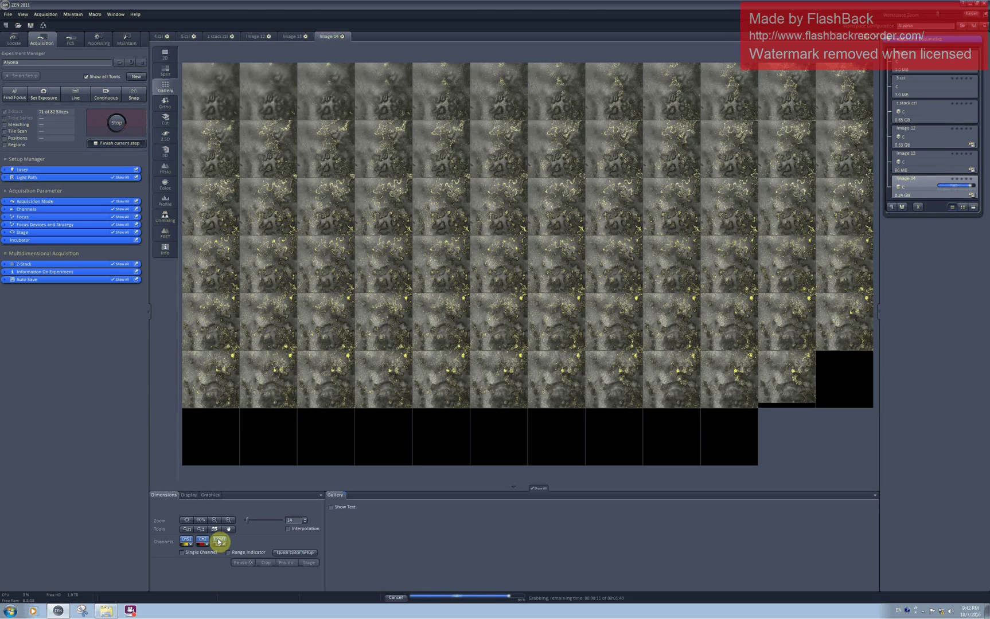
click(218, 540)
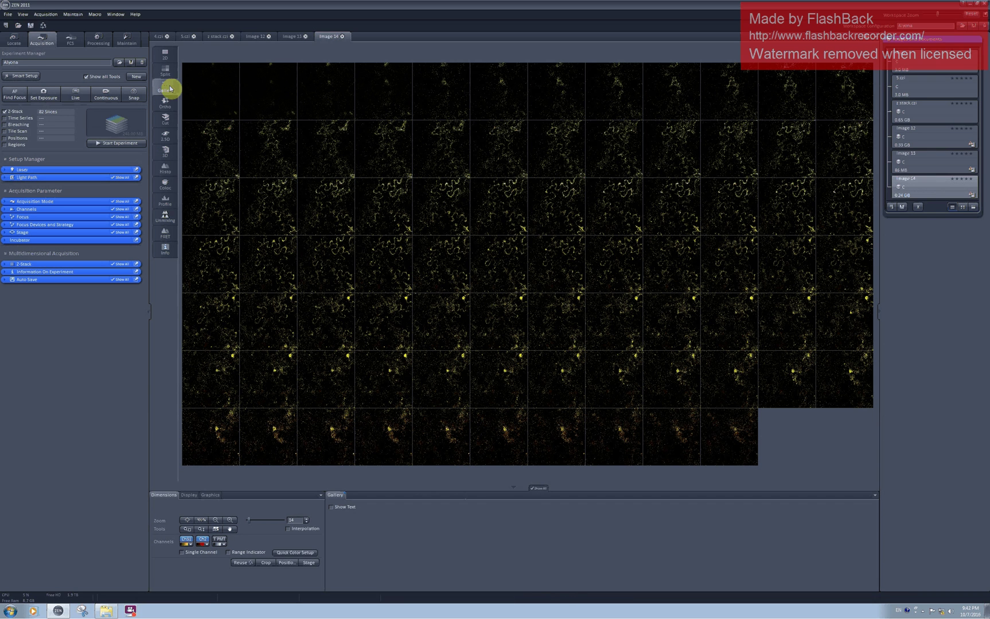
Render Image 14 as a tilted 3D volume and float the Z-stack settings on the Center tab
click(166, 155)
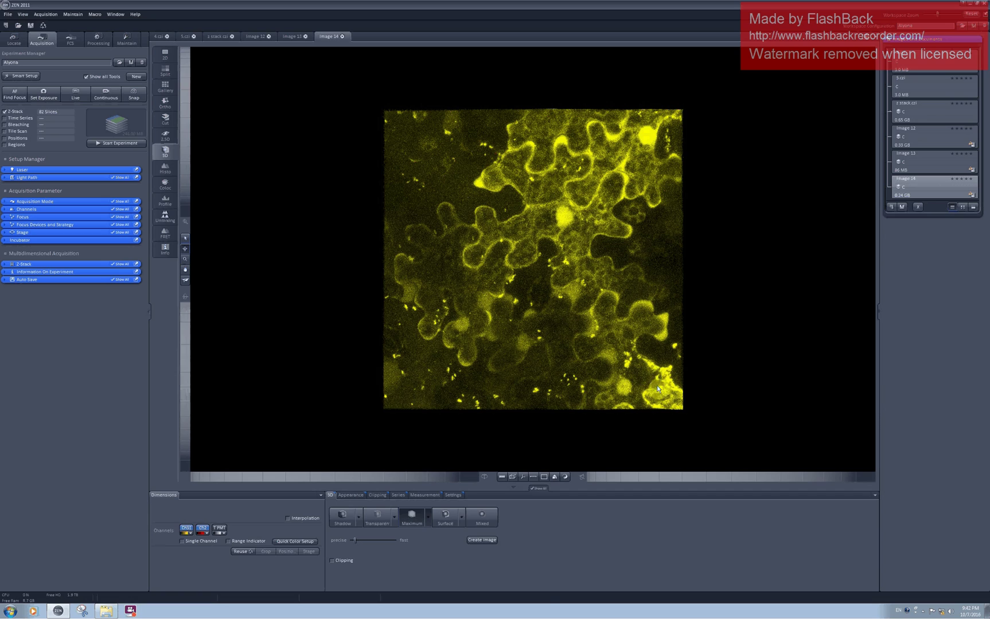
drag(657, 386, 508, 213)
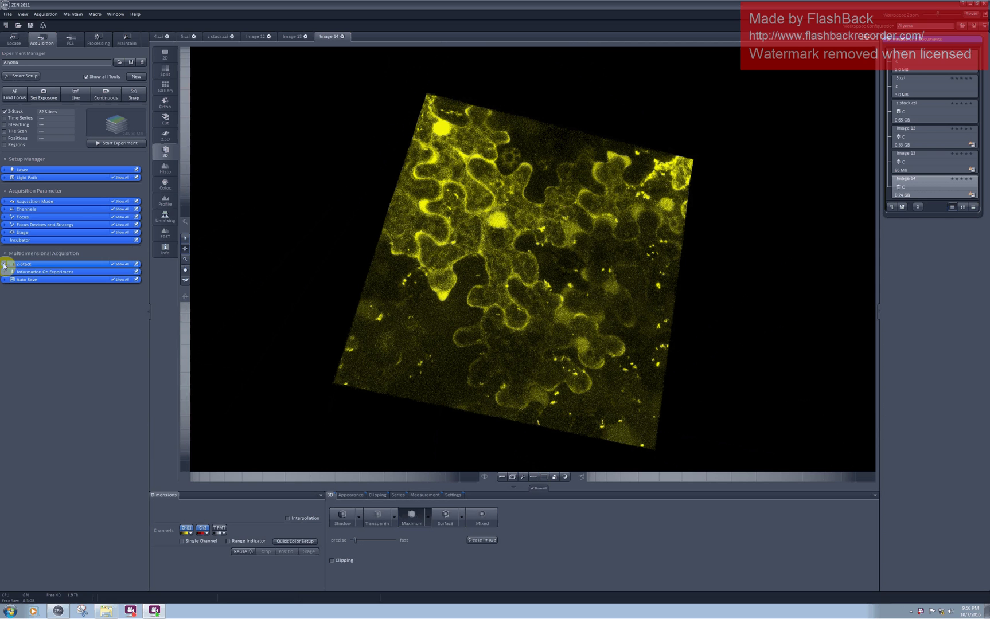
click(4, 266)
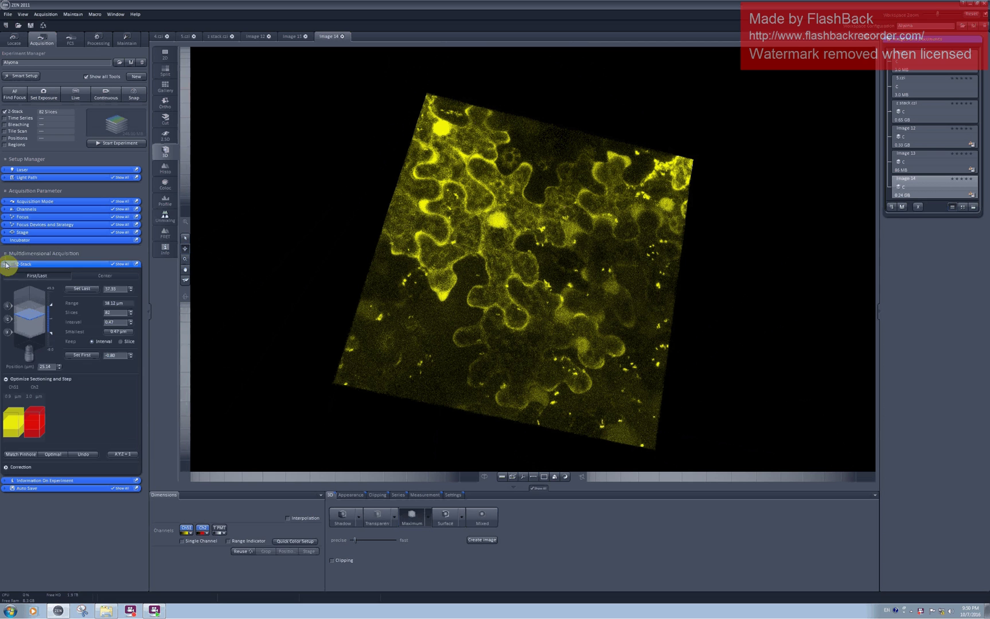
click(135, 264)
click(336, 227)
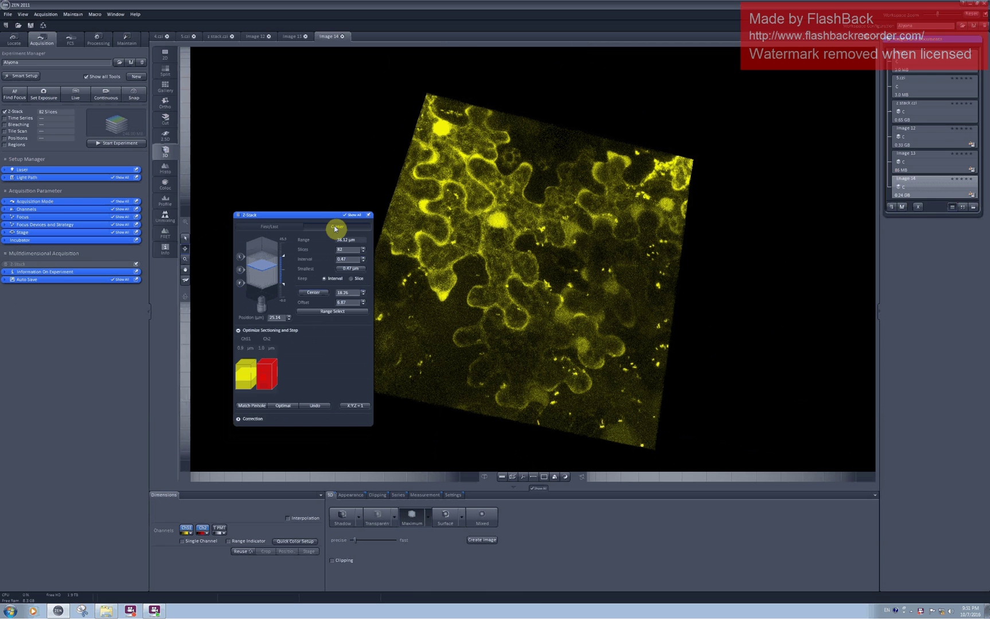
Start a Range Select side-on XZ scan of the leaf cells with T PMT switched off
click(335, 313)
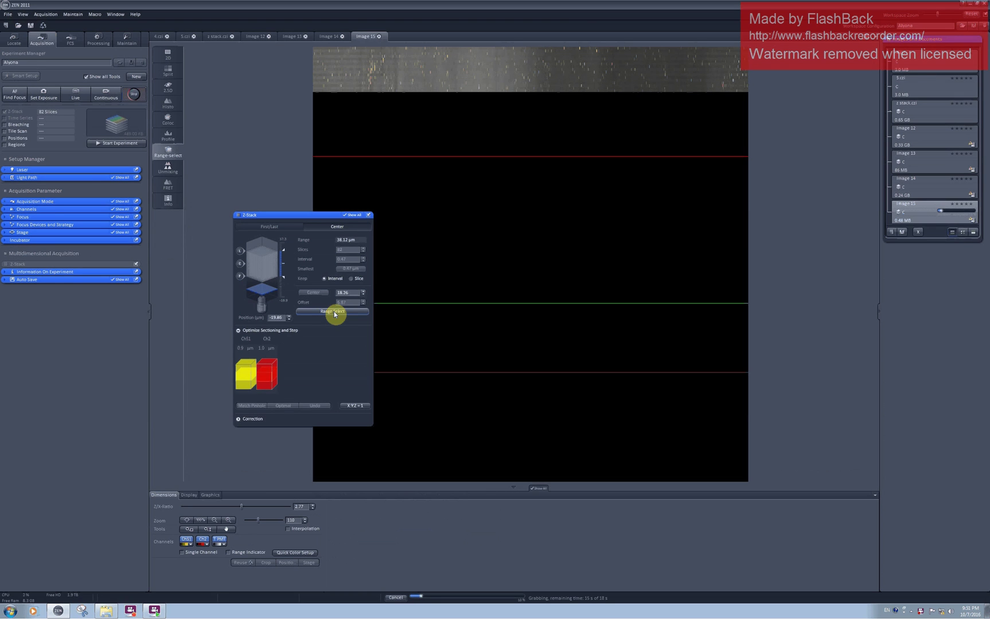
drag(321, 214, 194, 195)
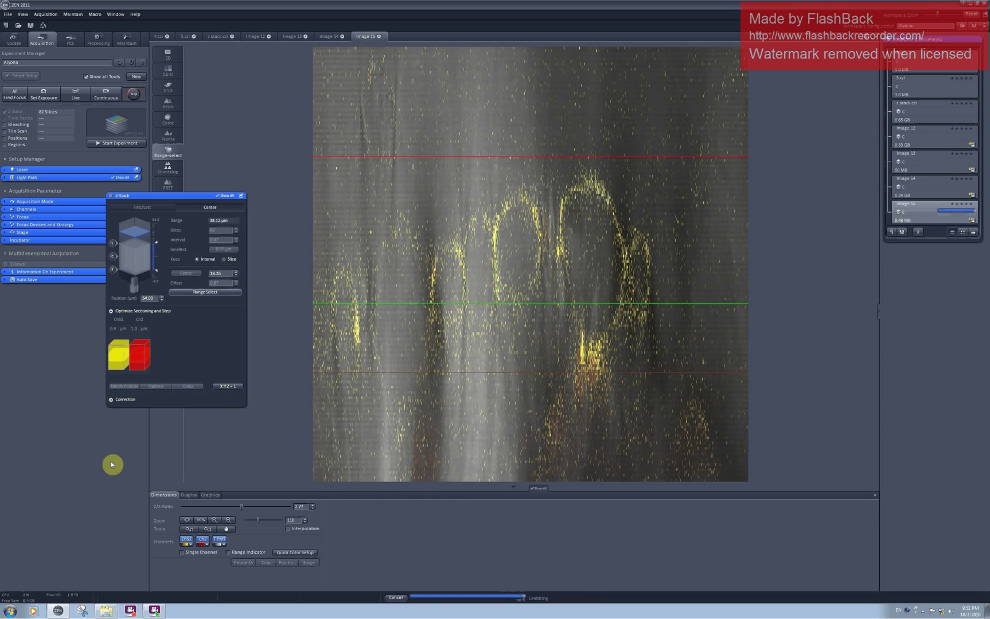
click(220, 539)
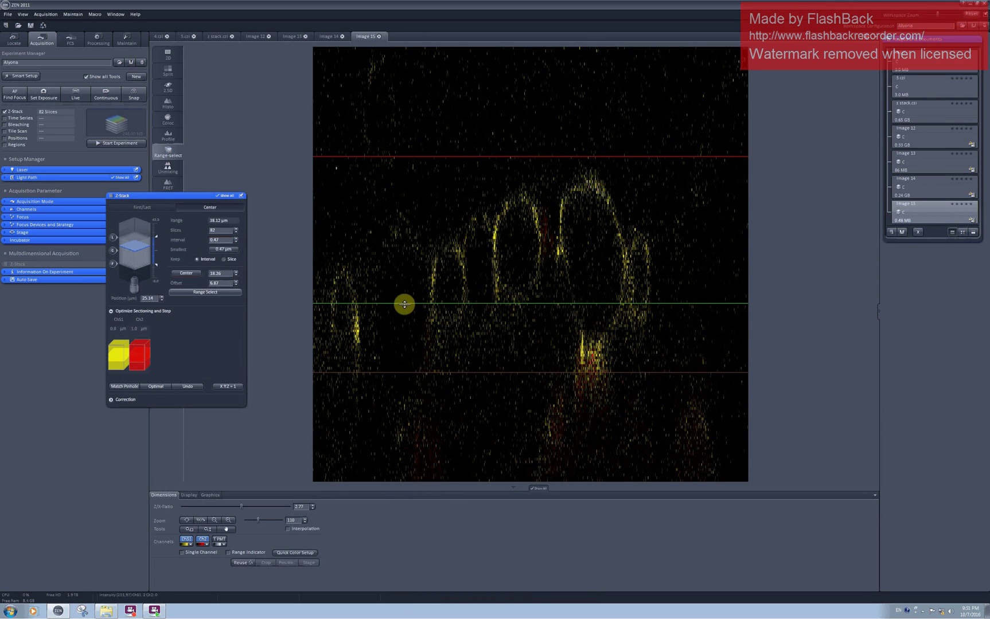
Bracket the cells with the red range lines for 30 slices over 13.65 µm, centred at 35.14
drag(419, 304, 427, 361)
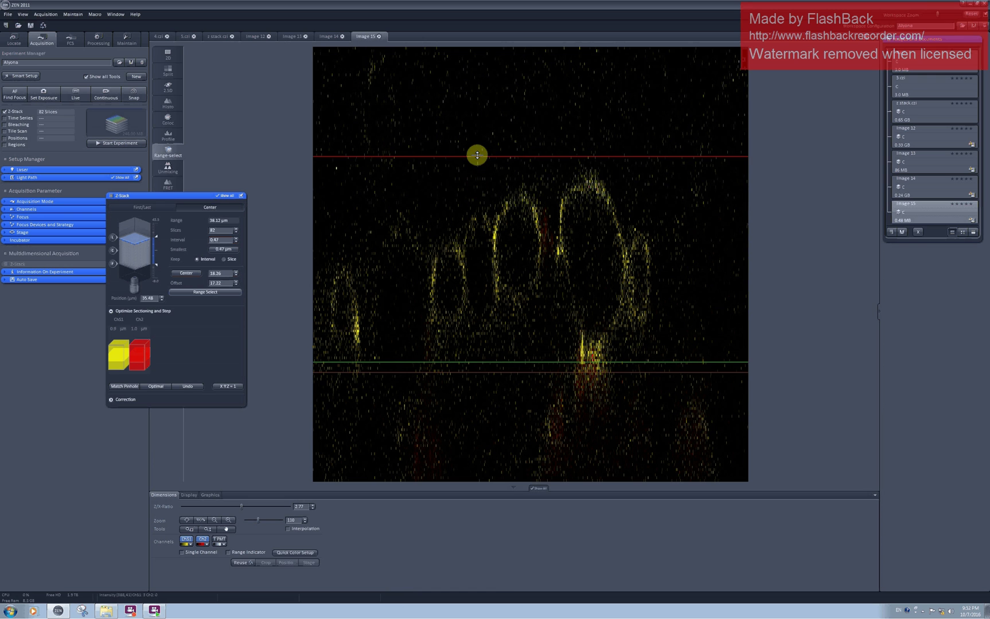
drag(474, 155, 477, 180)
drag(495, 474, 493, 258)
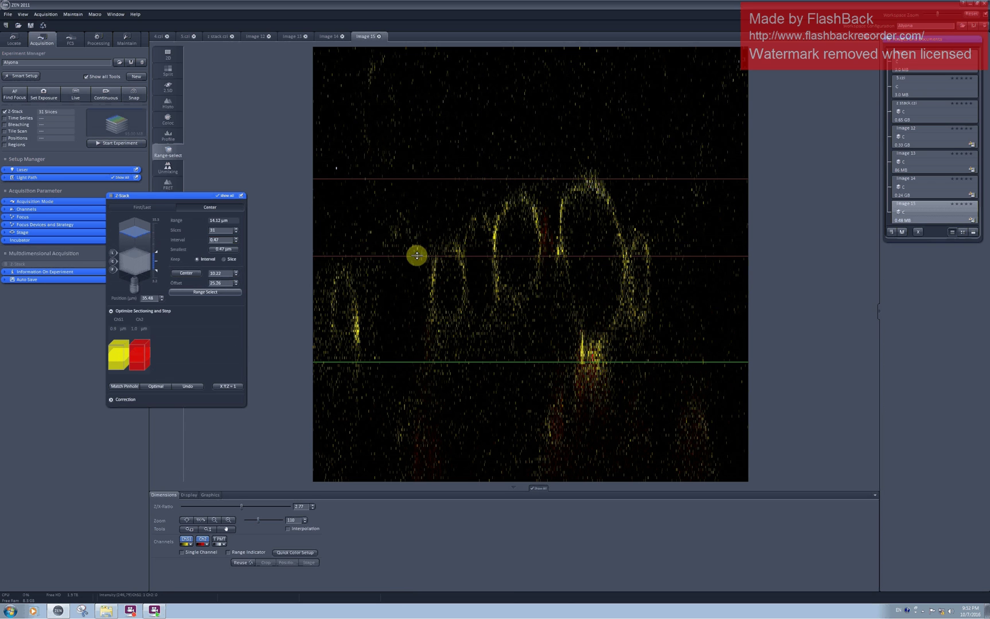
click(437, 360)
drag(437, 360, 437, 363)
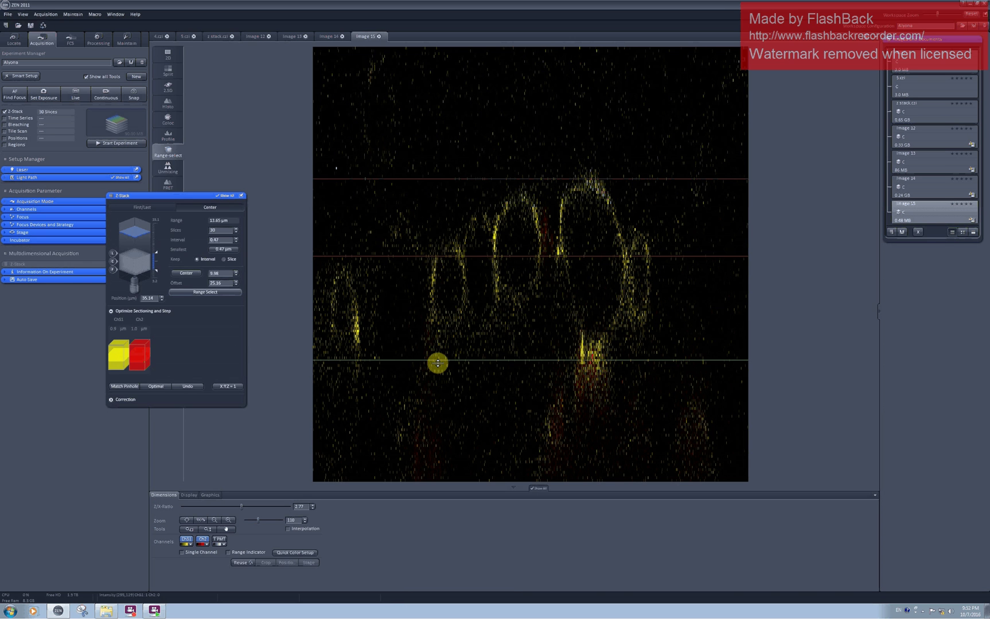
click(184, 274)
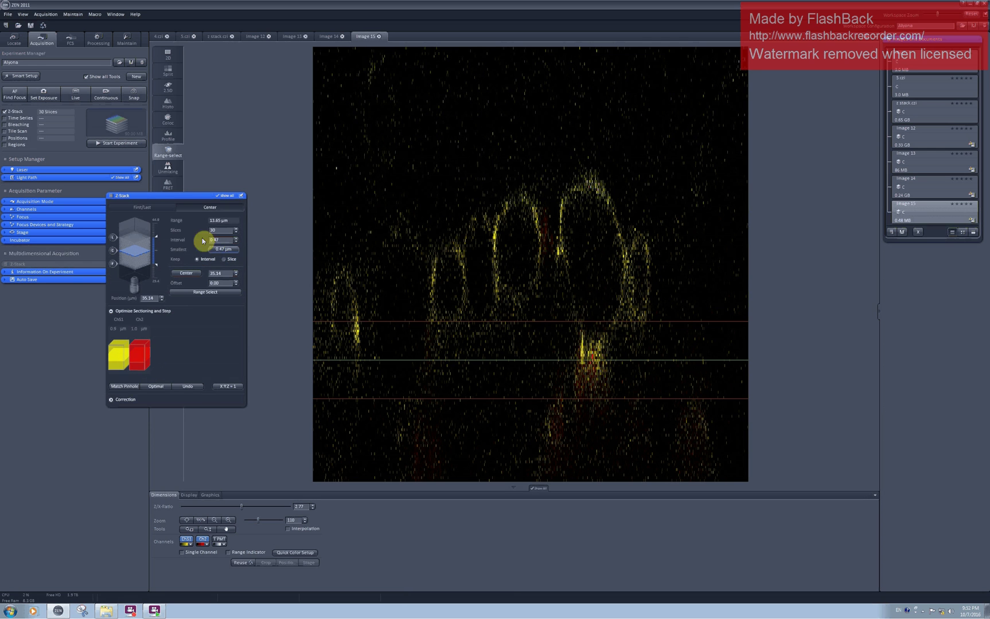
Drag a range line outward so Range reads 23.06 µm with 50 slices at 0.47 µm
drag(370, 322, 371, 294)
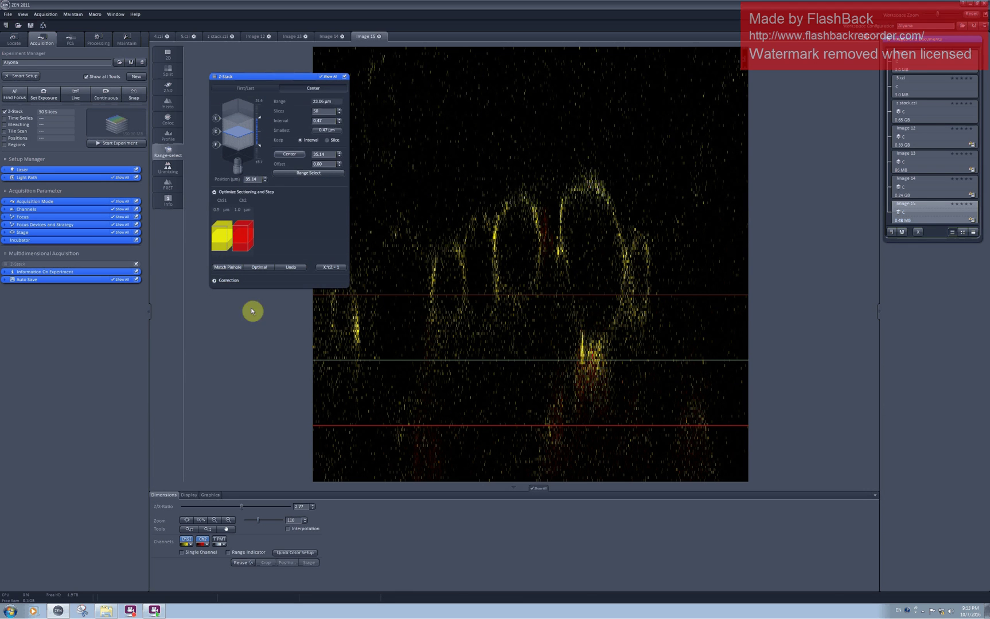
Show the Z-stack Correction options and set Refractive Index Correction to 1.00
click(215, 281)
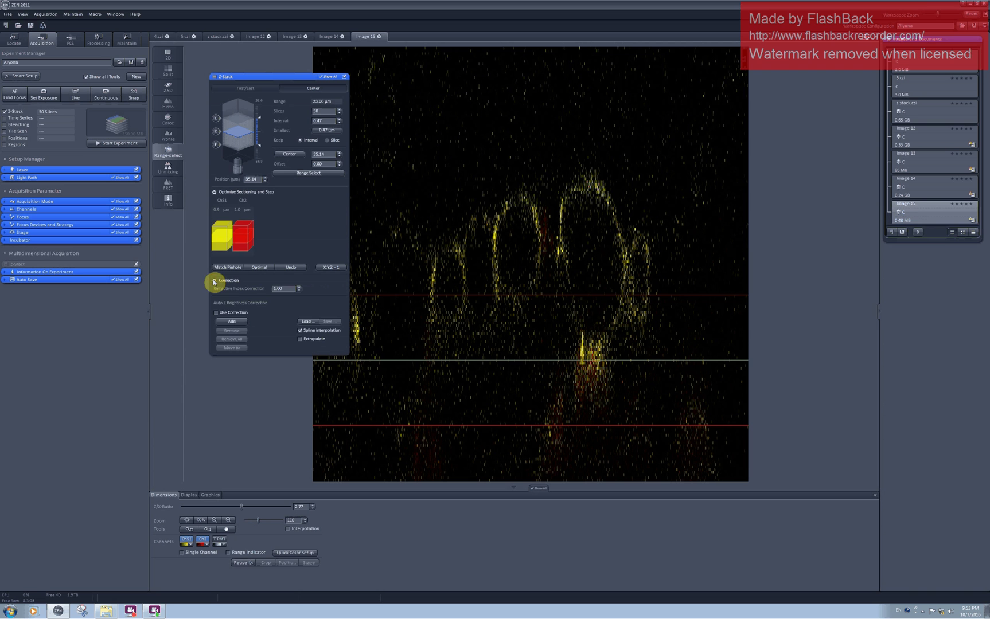
double_click(279, 285)
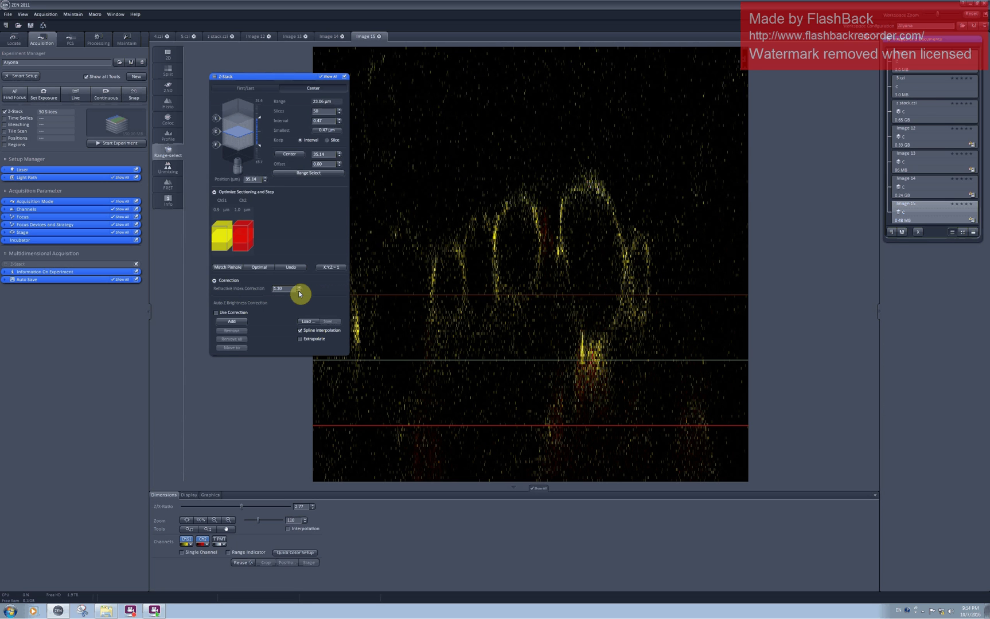
click(300, 291)
click(299, 291)
click(299, 291)
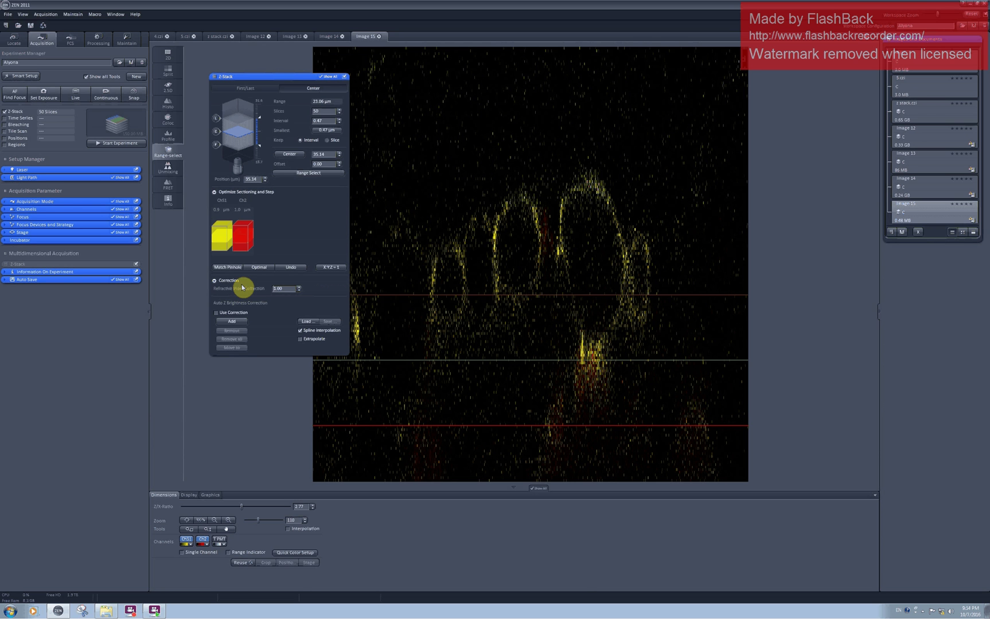
Turn on Use Correction for Z brightness, show the Channels gains, and run a live scan
click(216, 313)
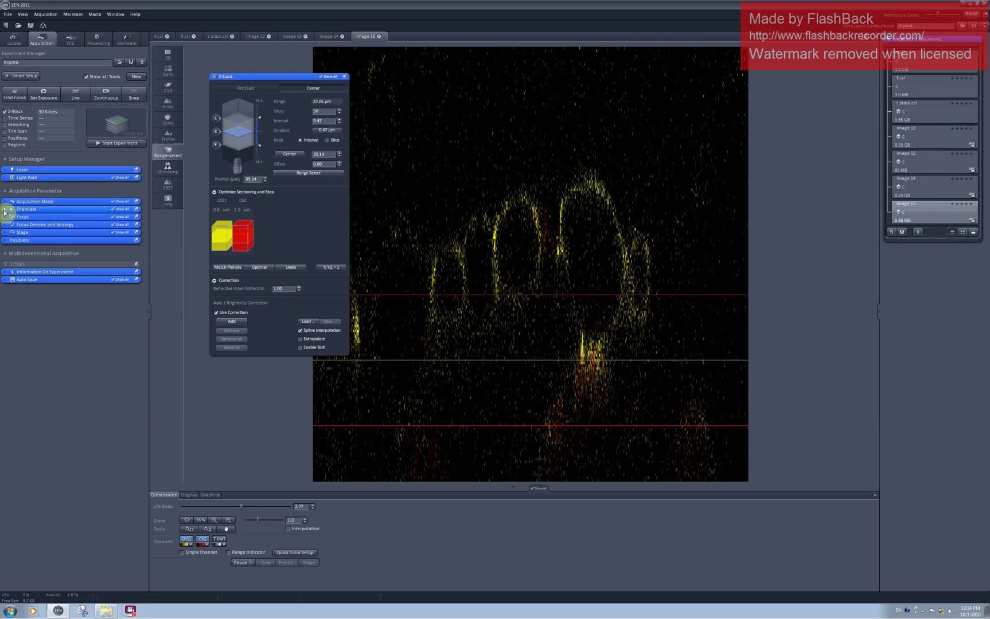
click(5, 210)
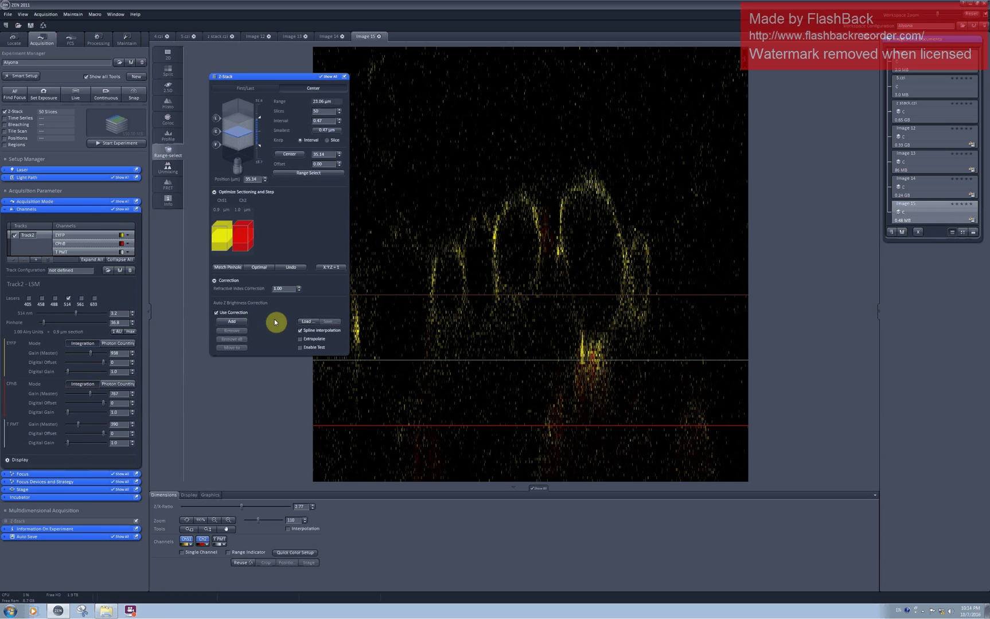
click(78, 103)
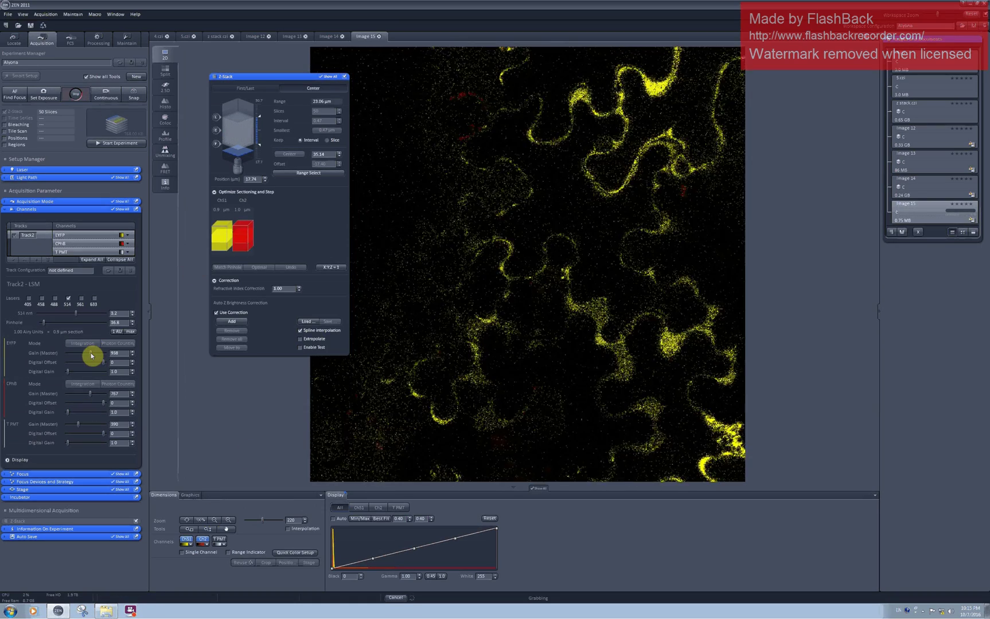
Store brightness correction points at 17.74, 10.20 and 33.79 µm, adjusting EYFP gain to 962 for the last
drag(90, 355, 88, 355)
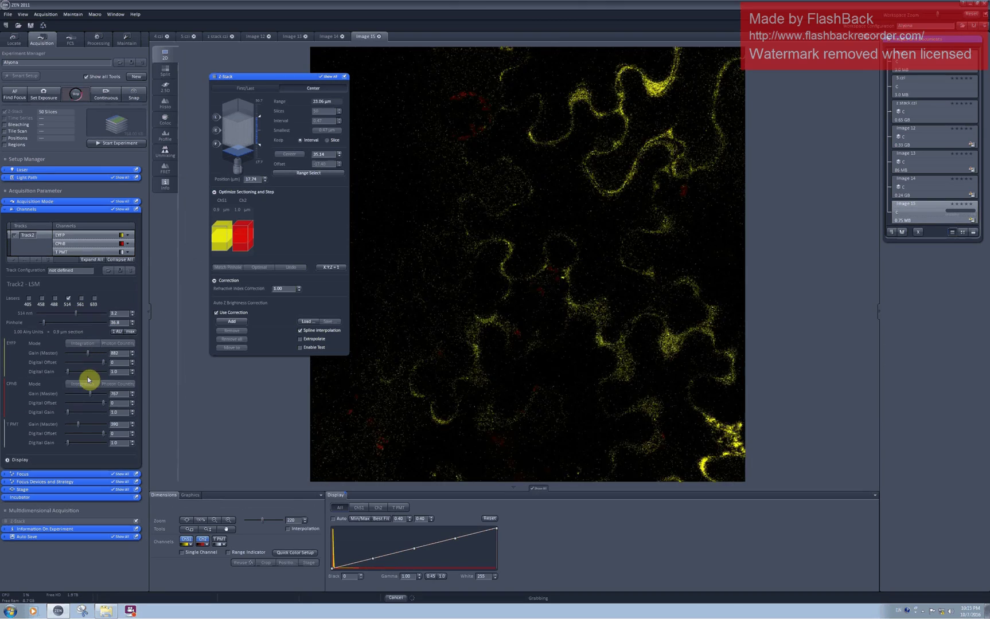
click(239, 322)
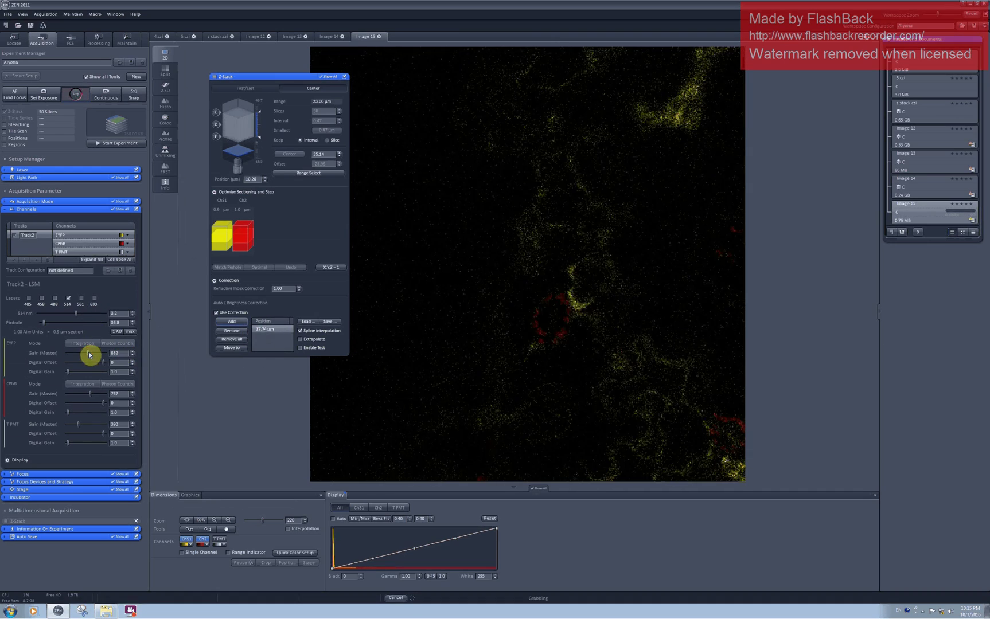
click(231, 322)
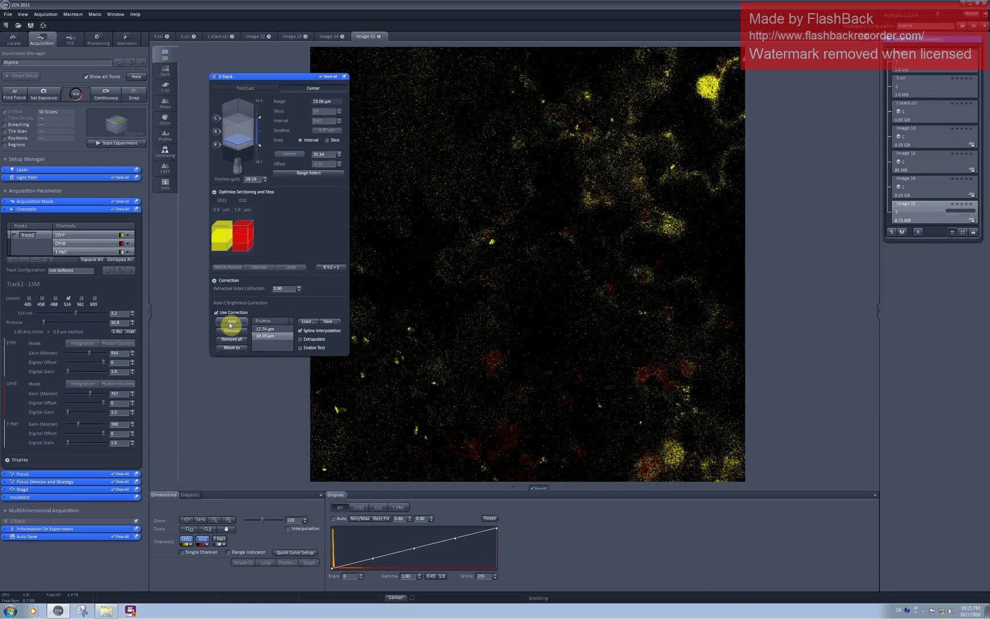
click(93, 353)
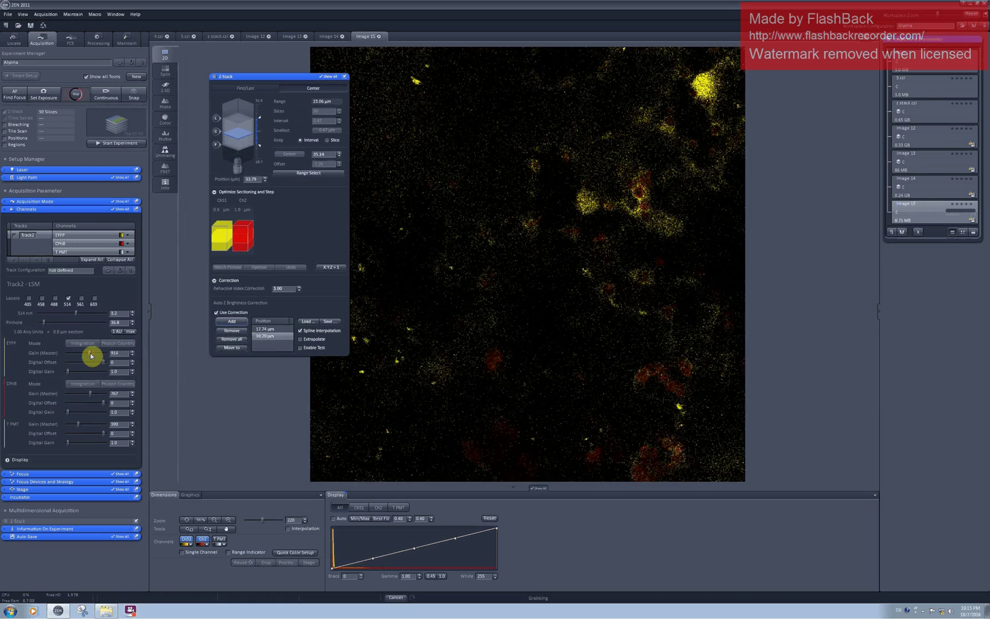
click(227, 322)
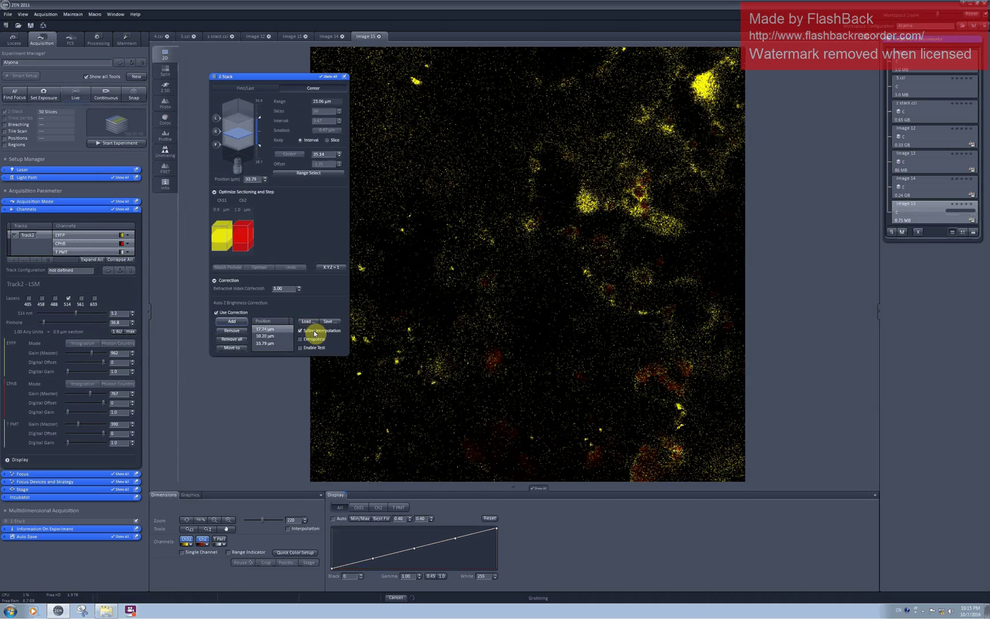
Select the 17.74 µm correction point and rescan live to test the brightness correction
click(276, 330)
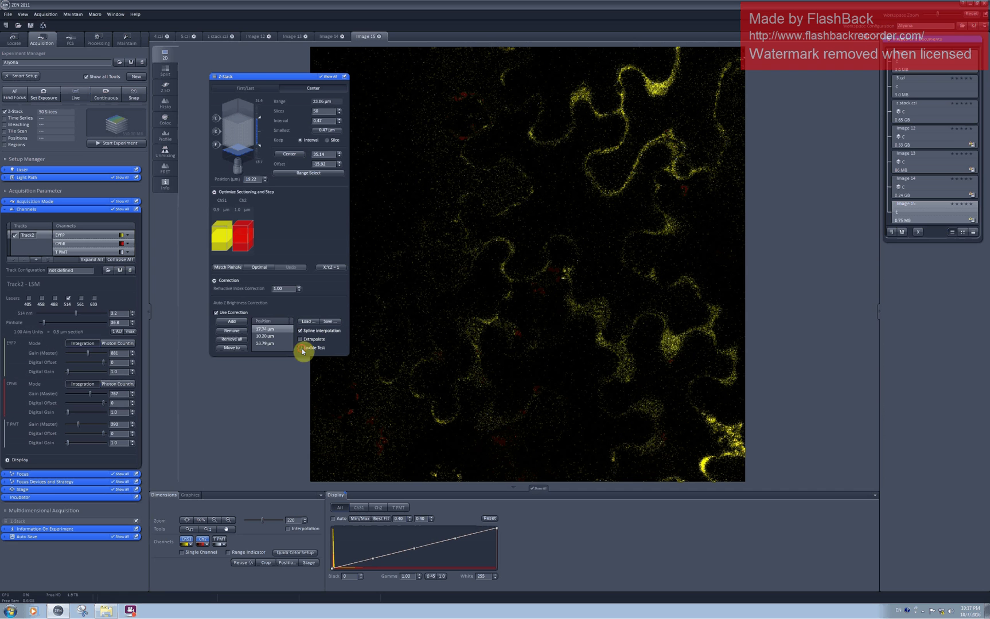
click(73, 96)
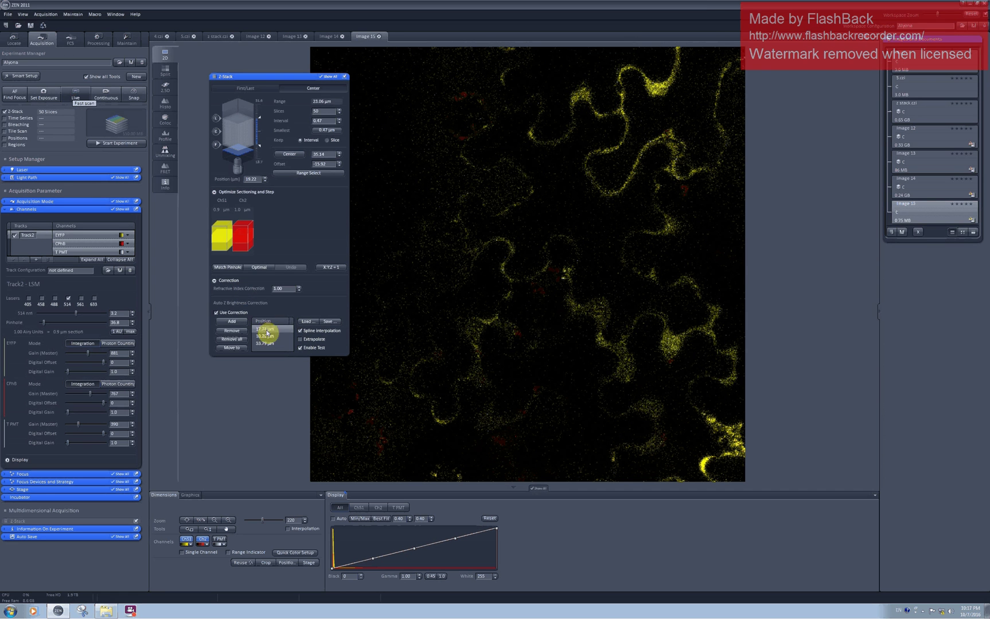